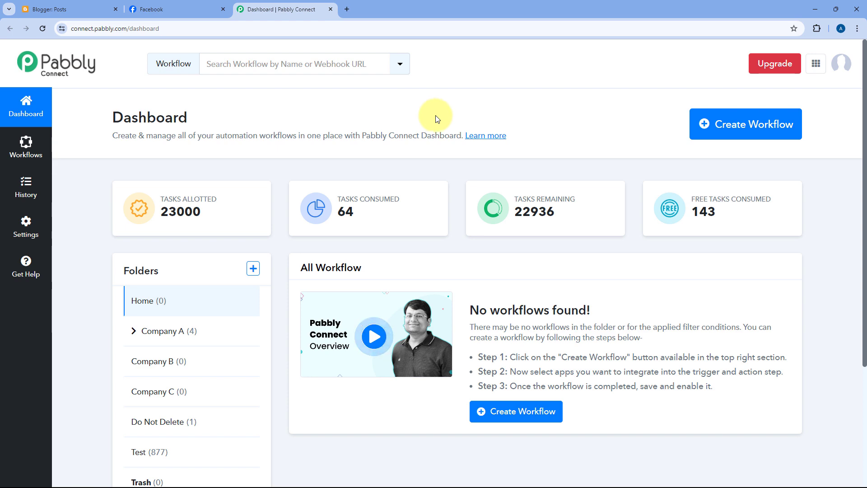
# Create a workflow named "Blogger to Facebook Pages" in the Home folder
pyautogui.click(746, 125)
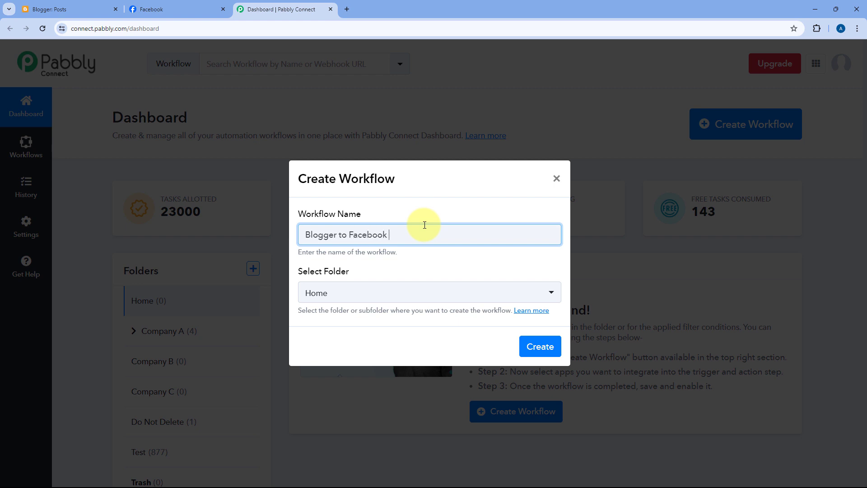
pyautogui.write('s')
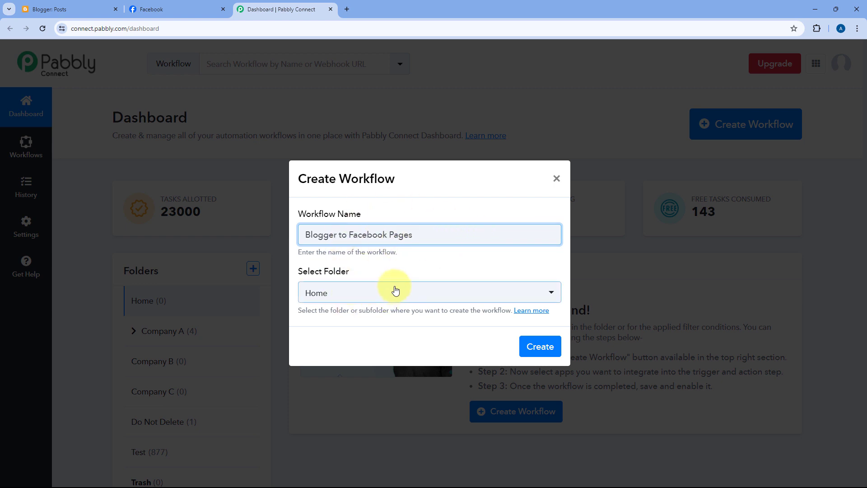
pyautogui.click(396, 290)
pyautogui.scroll(-1, 373, 213)
pyautogui.scroll(1, 373, 213)
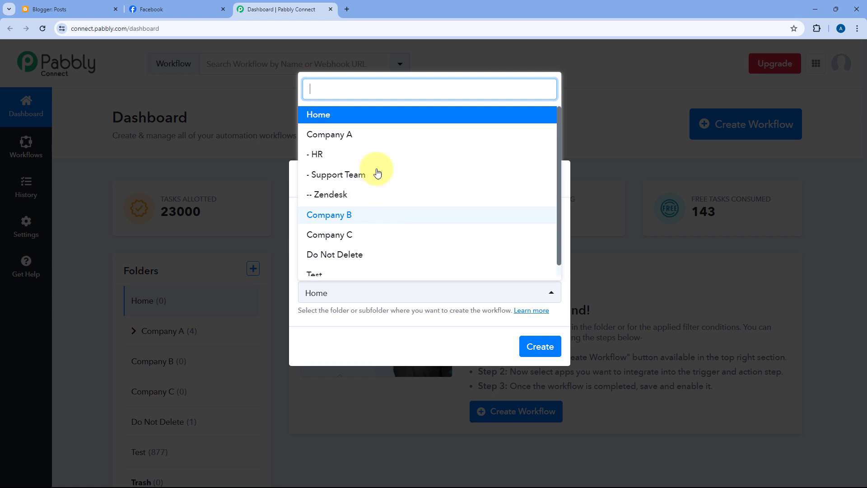
pyautogui.click(352, 118)
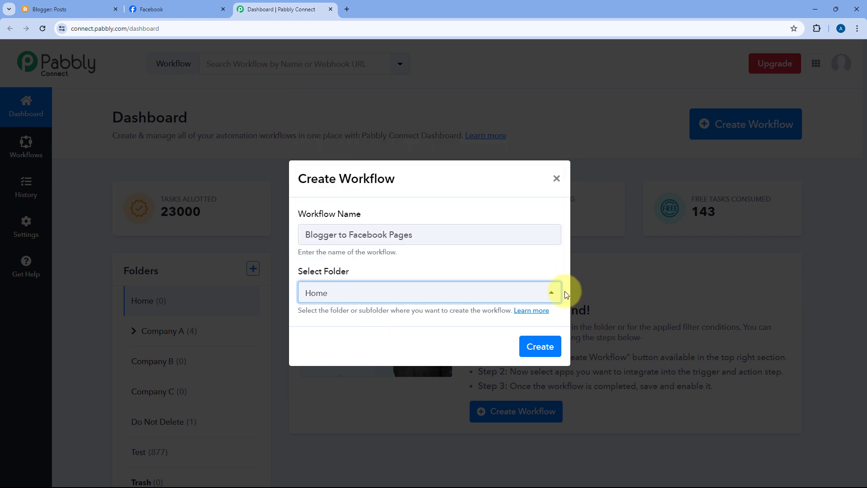
pyautogui.click(541, 345)
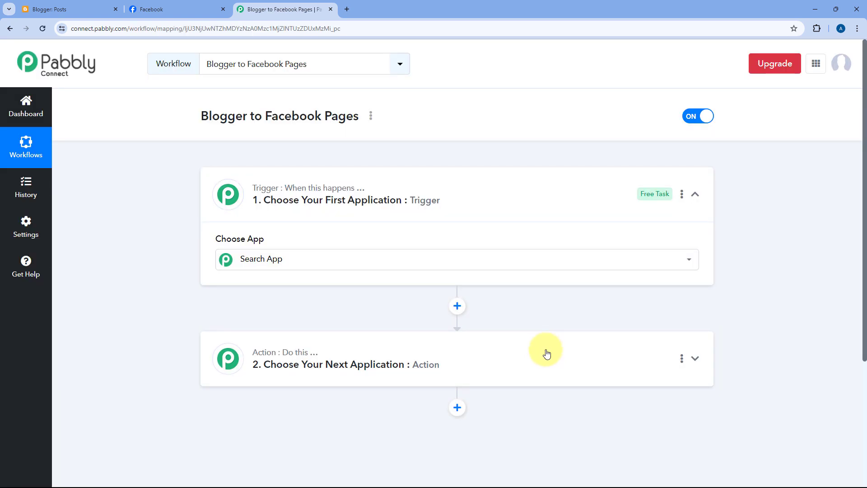
# Review the workflow's trigger and action sections, the MyBlog posts in Blogger, and the Green Pro Landscaping page on Facebook
pyautogui.click(419, 187)
pyautogui.scroll(-1, 163, 202)
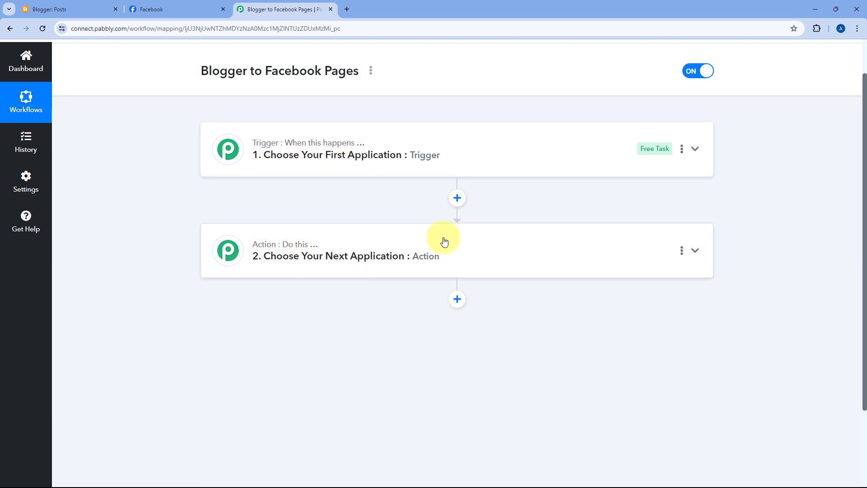
pyautogui.click(456, 148)
pyautogui.scroll(1, 180, 226)
pyautogui.scroll(-2, 175, 205)
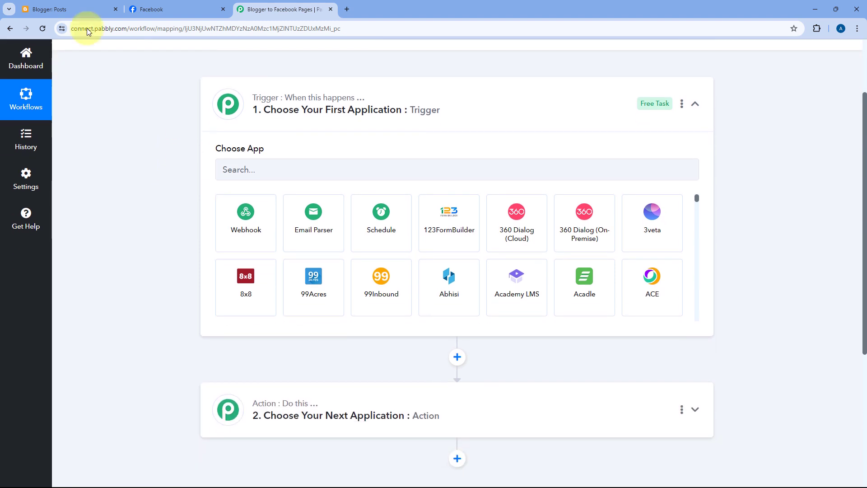
pyautogui.click(45, 9)
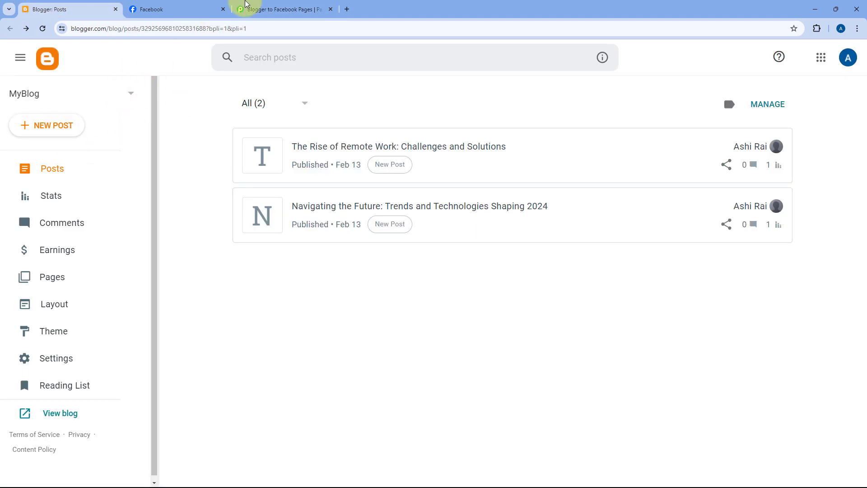
pyautogui.click(253, 9)
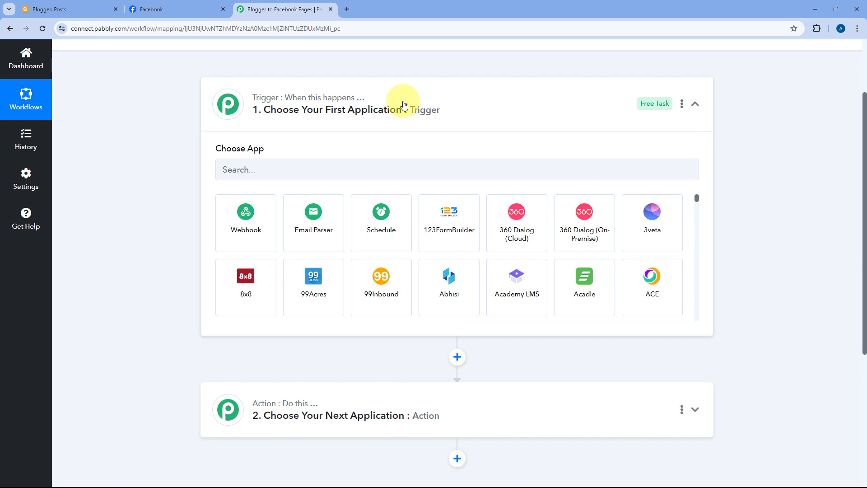
pyautogui.click(93, 9)
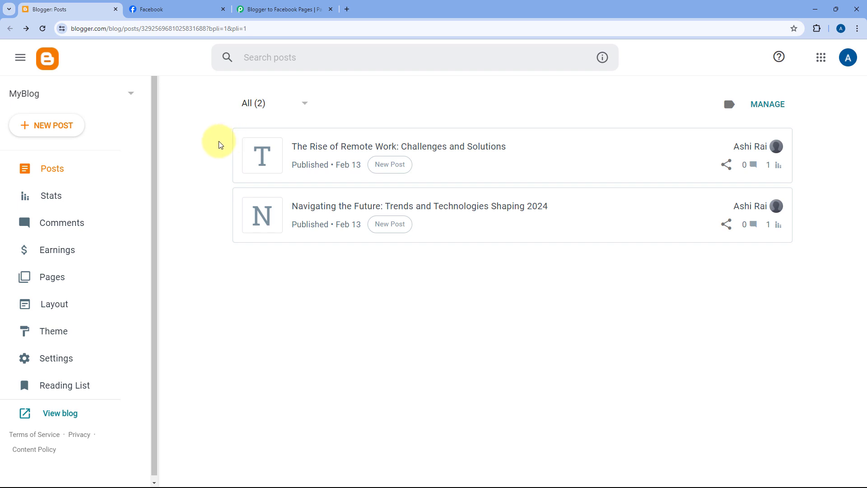
pyautogui.click(296, 9)
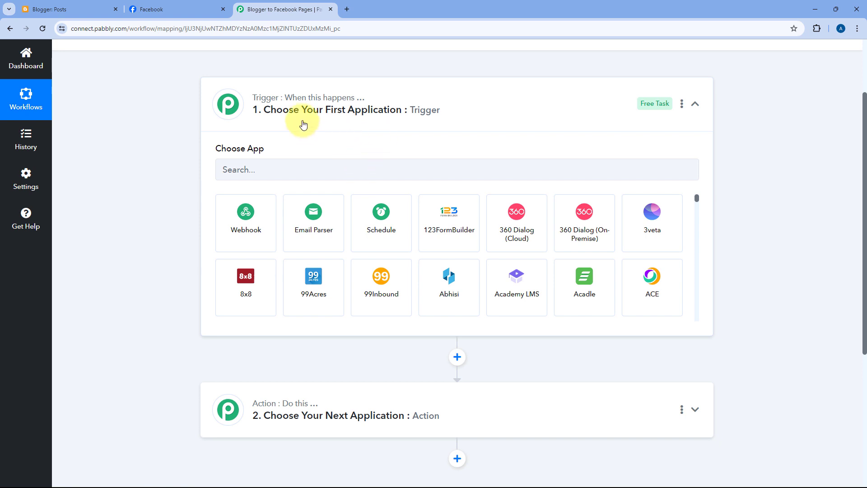
pyautogui.scroll(-3, 271, 129)
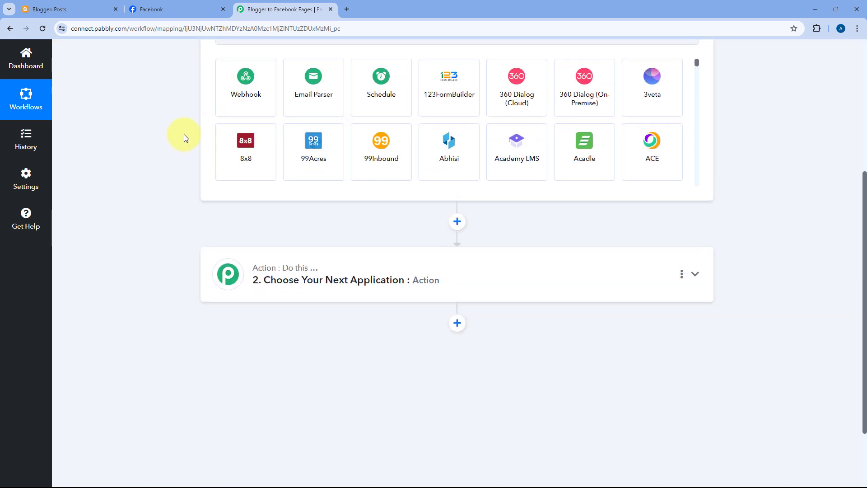
pyautogui.click(181, 6)
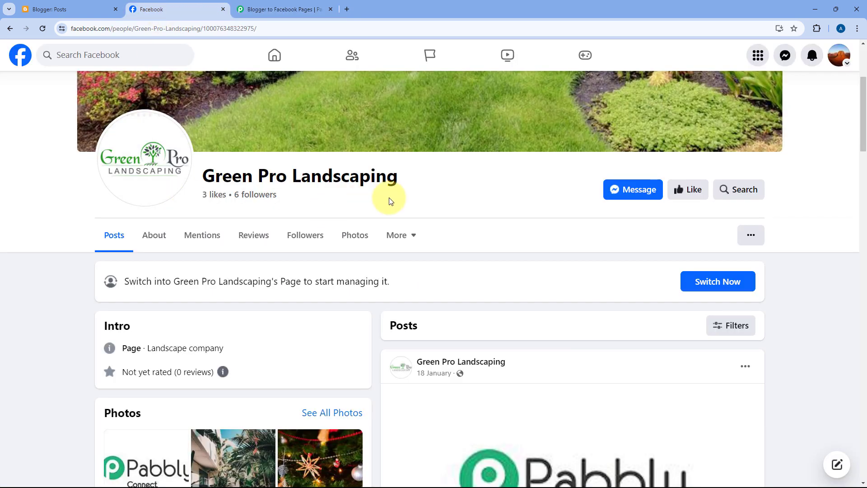
pyautogui.click(284, 9)
pyautogui.scroll(3, 187, 211)
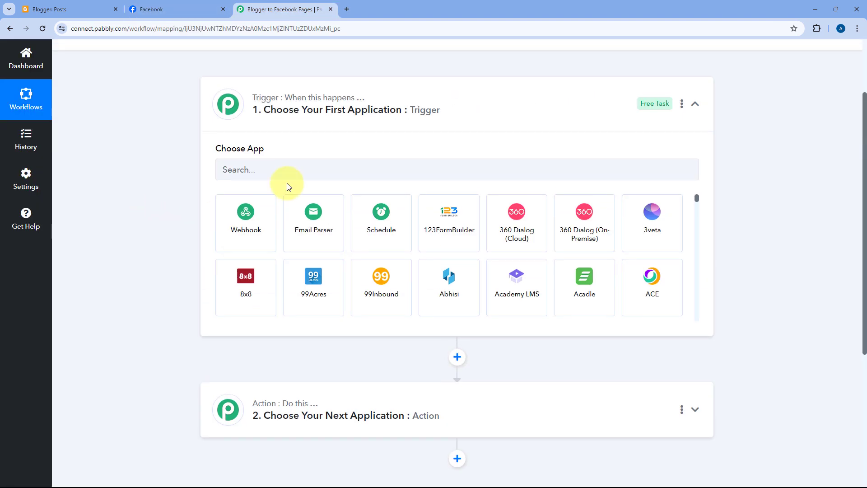
# Choose Google Blogger as the trigger app with New Post Added as its trigger event
pyautogui.click(257, 173)
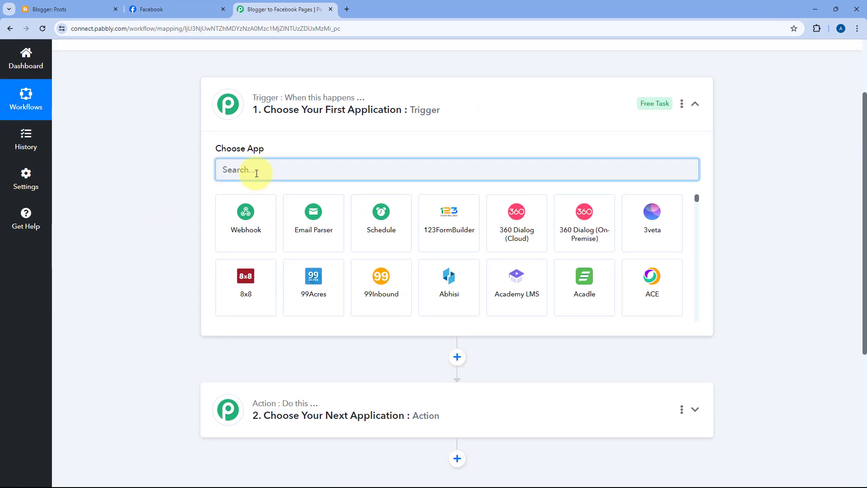
pyautogui.write('Google Bl')
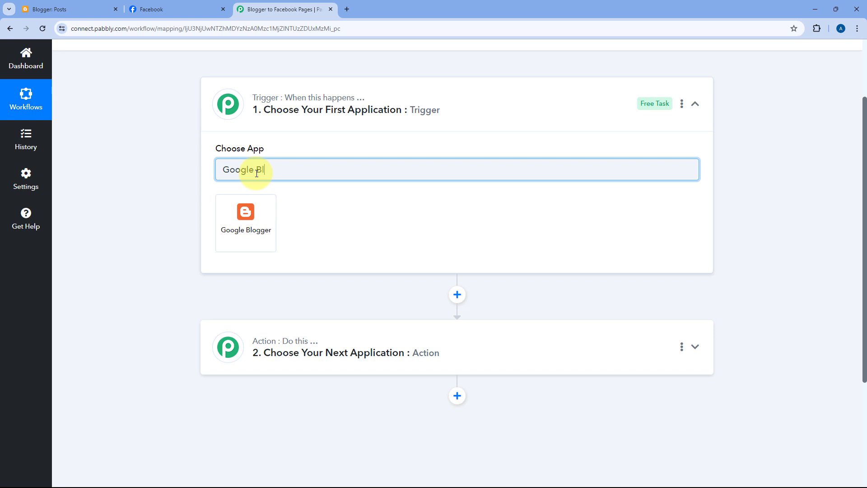
pyautogui.click(253, 227)
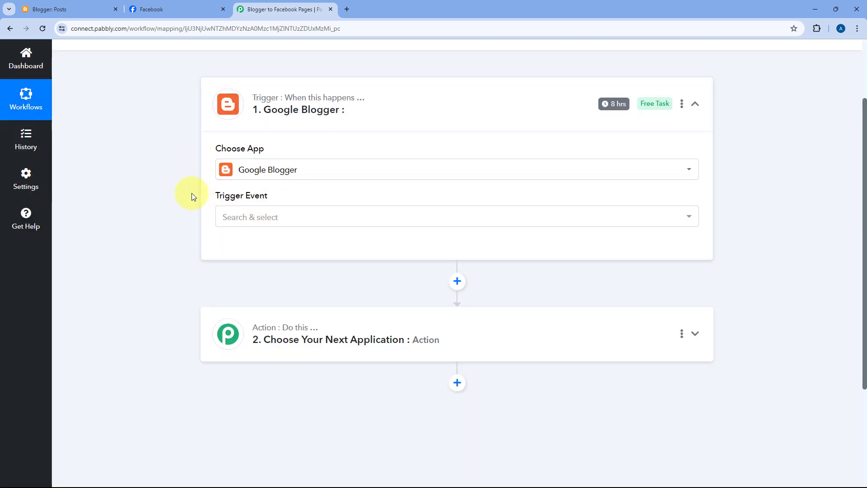
pyautogui.click(308, 217)
pyautogui.scroll(-1, 205, 241)
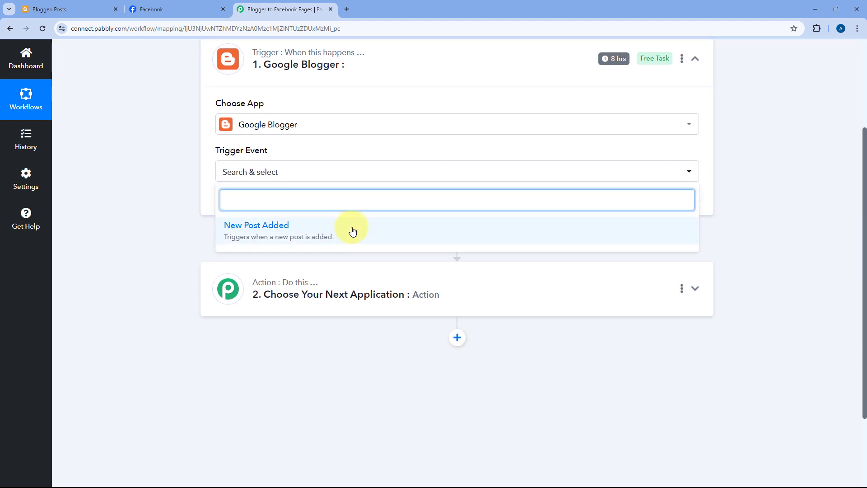
pyautogui.click(353, 232)
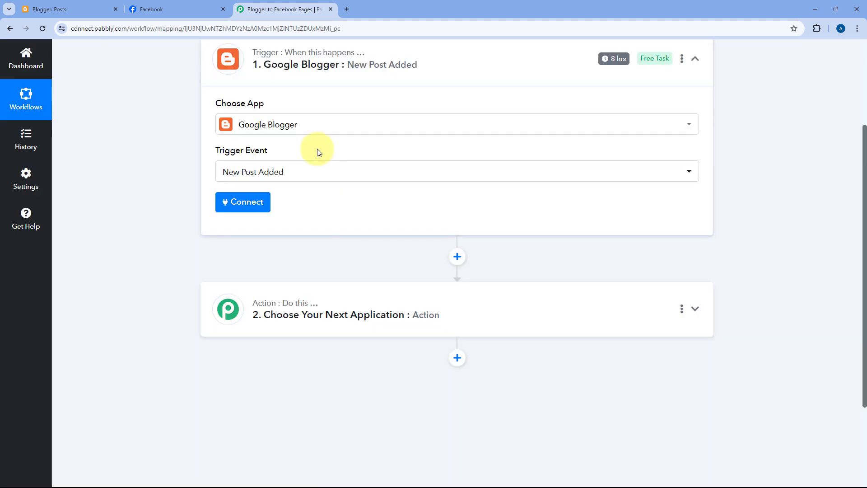
# Add a new Google Blogger connection by signing in with the Google account and granting Pabbly Connect Blogger access
pyautogui.scroll(1, 341, 194)
pyautogui.click(247, 257)
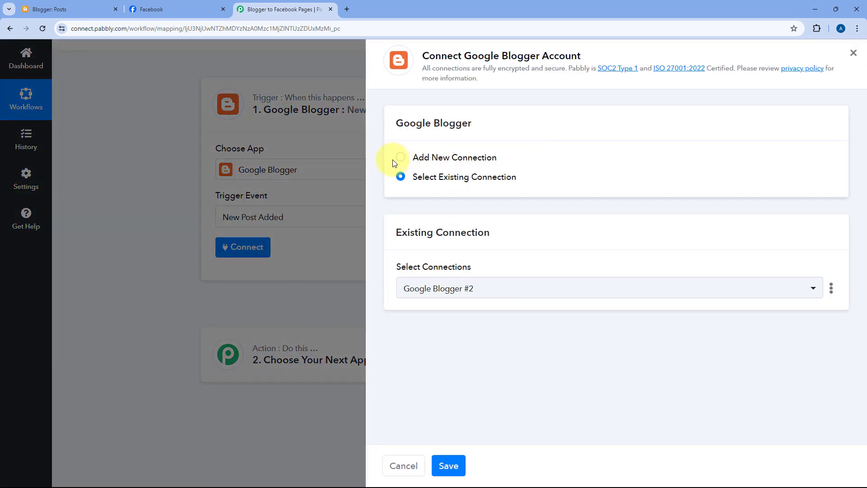
pyautogui.click(395, 160)
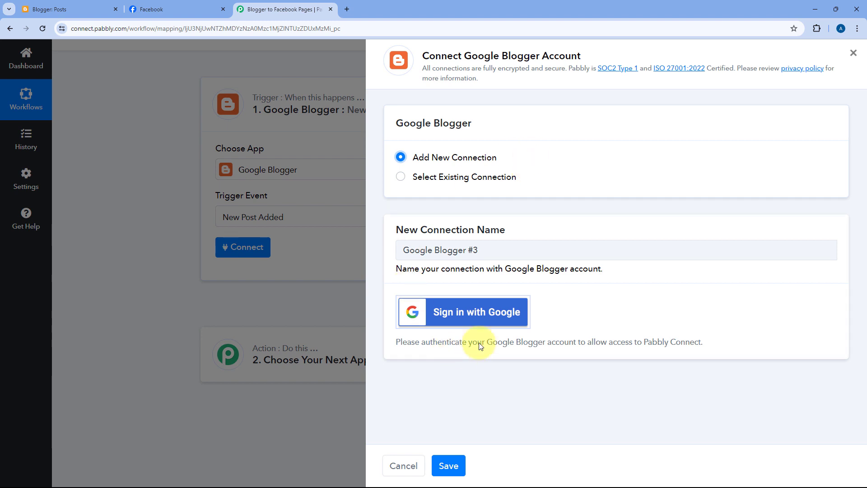
pyautogui.click(458, 313)
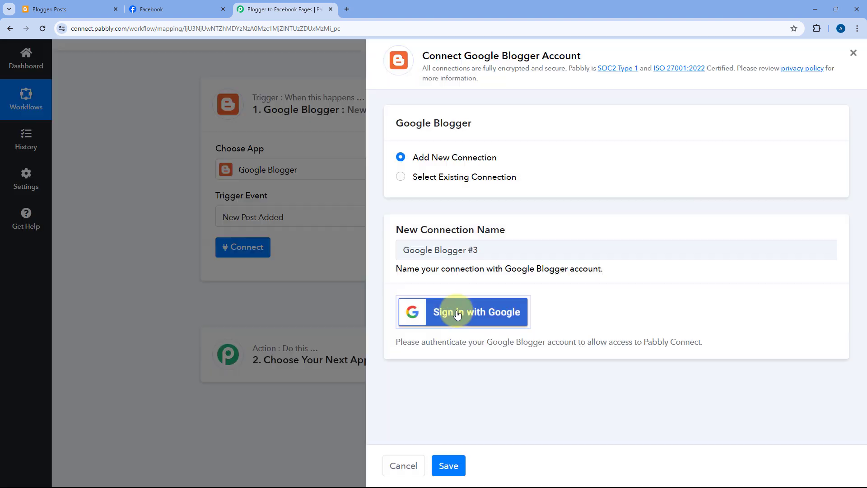
pyautogui.click(262, 101)
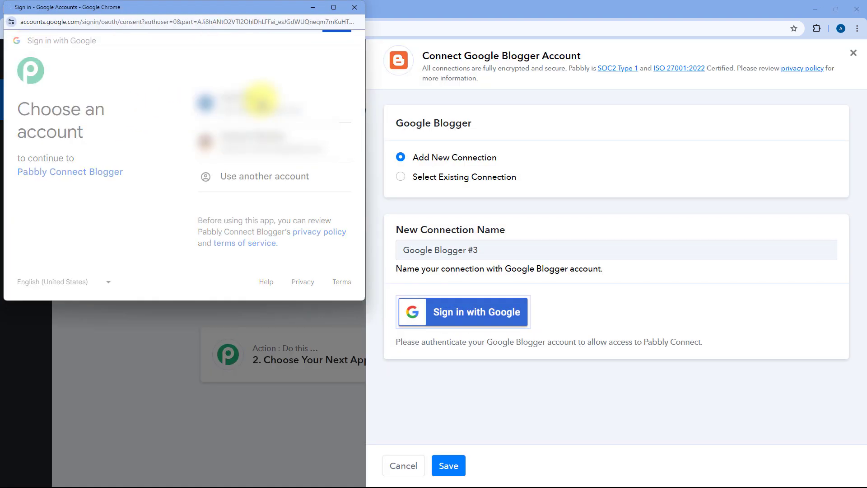
pyautogui.scroll(-5, 262, 102)
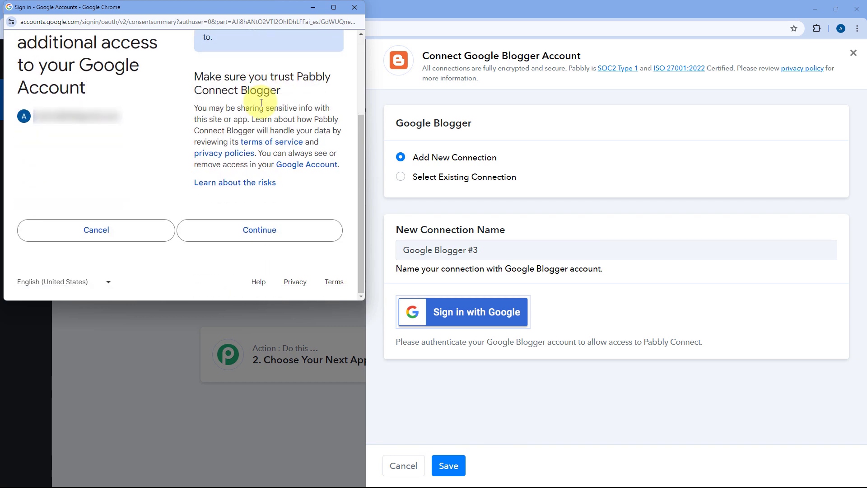
pyautogui.click(270, 234)
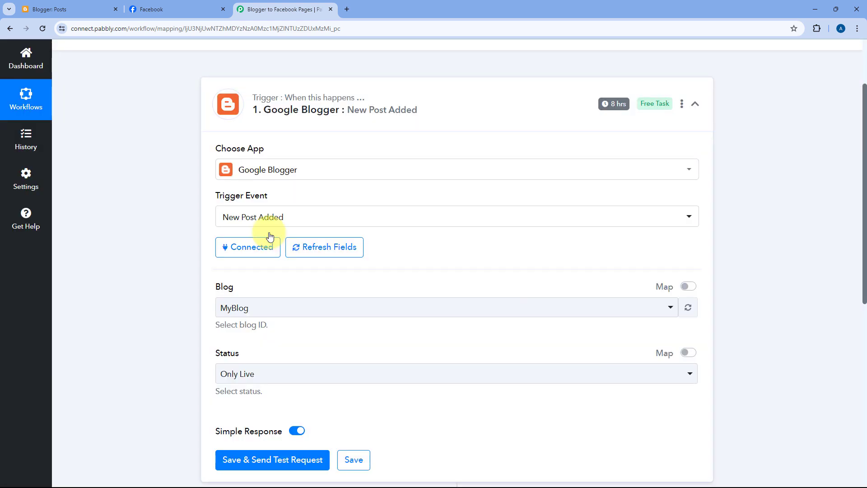
# Check the blog list in Blogger and select MyBlog as the trigger's blog
pyautogui.scroll(-2, 270, 232)
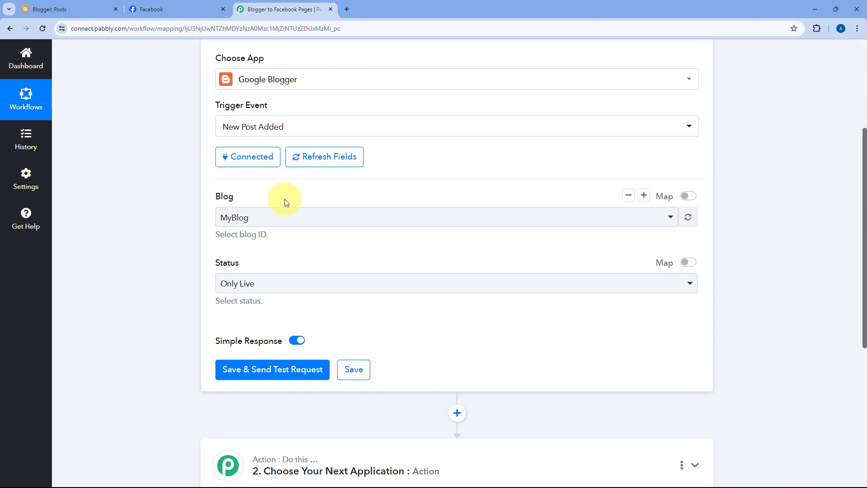
pyautogui.click(329, 219)
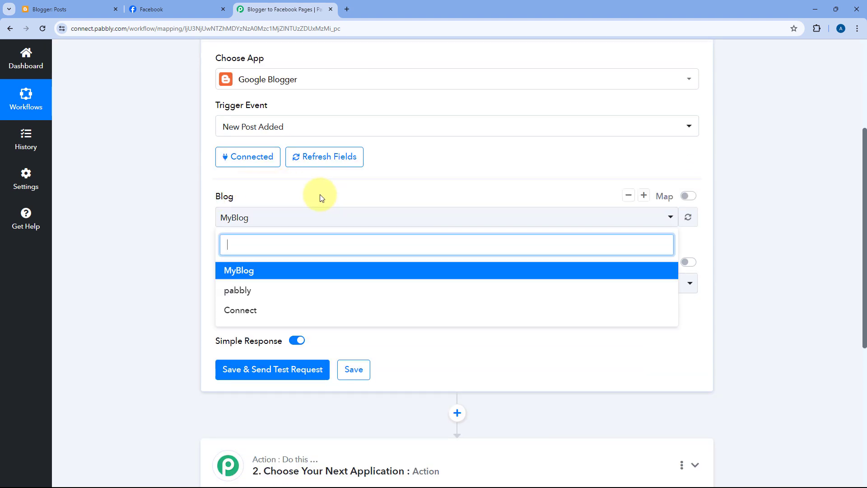
pyautogui.scroll(-1, 316, 190)
pyautogui.click(67, 6)
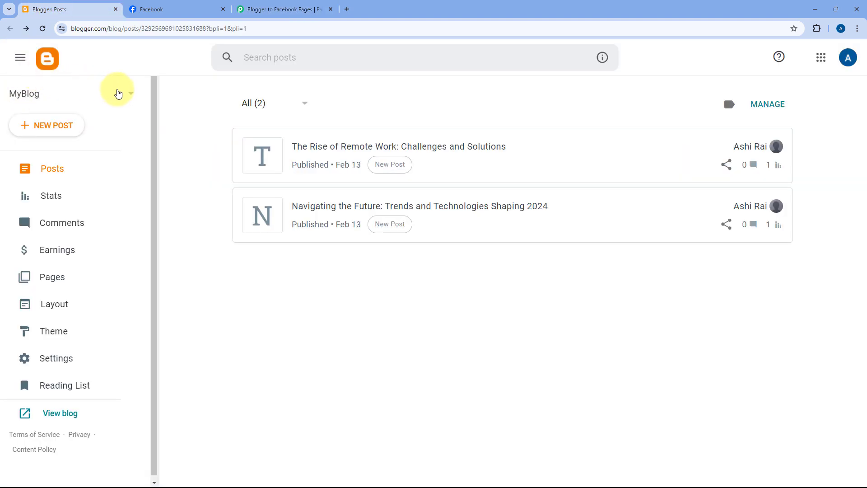
pyautogui.click(133, 95)
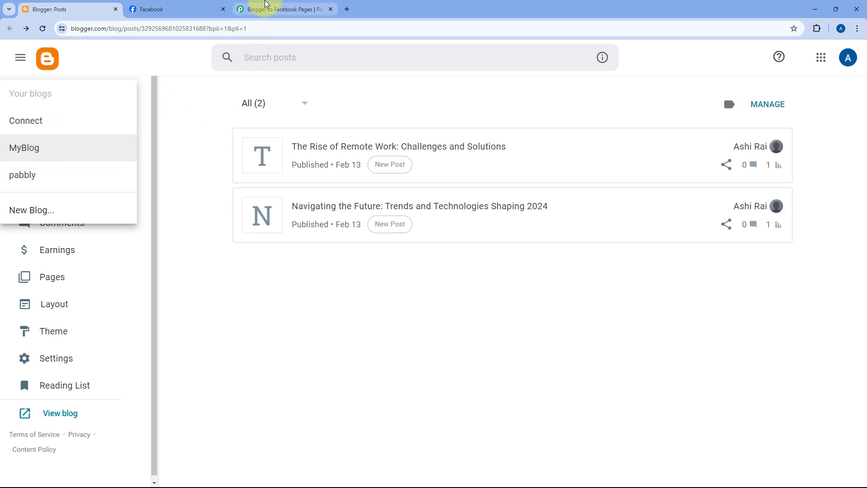
pyautogui.click(271, 9)
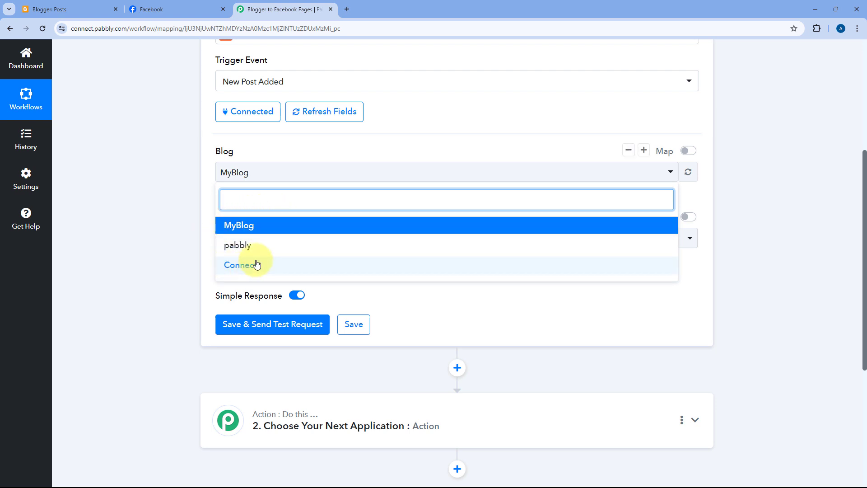
pyautogui.click(87, 8)
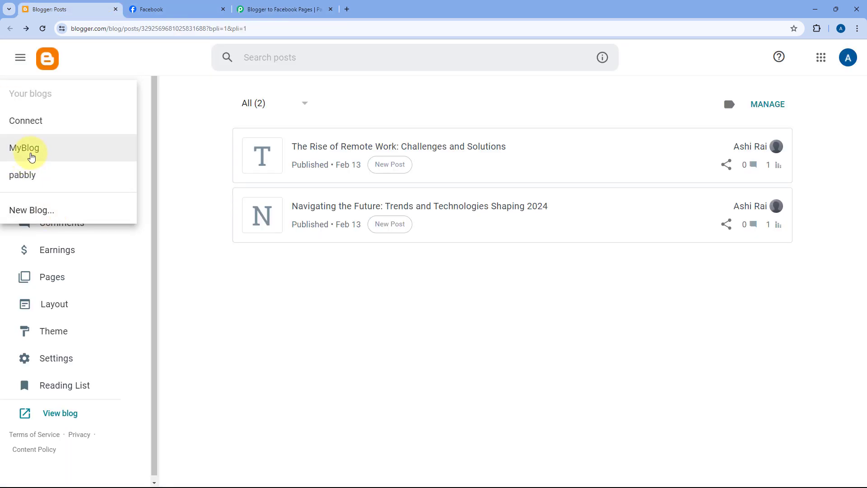
pyautogui.click(62, 153)
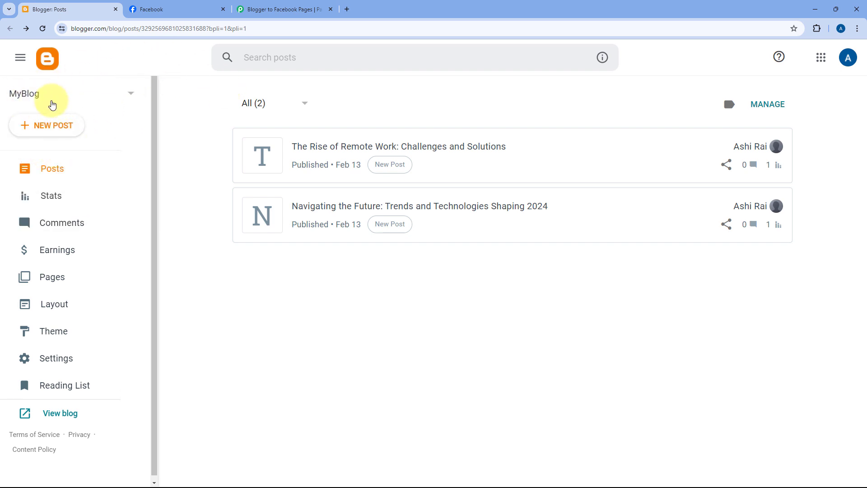
pyautogui.click(298, 8)
pyautogui.click(255, 224)
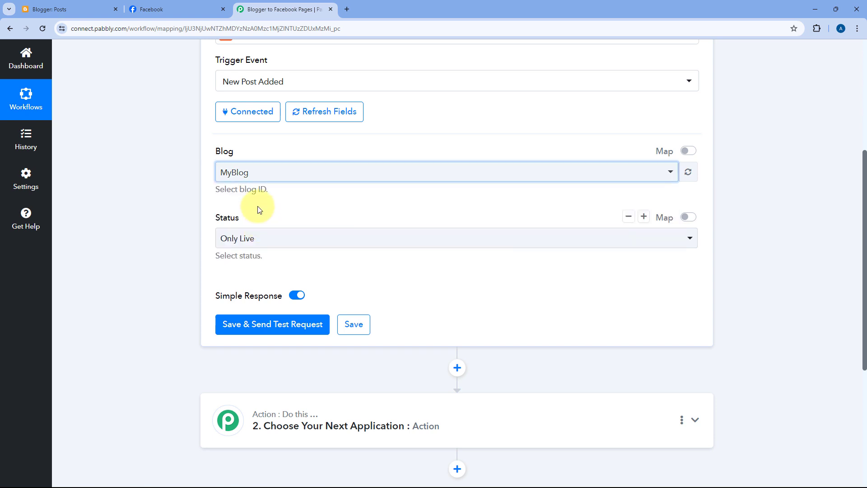
# Set the trigger's post status to Only Live, checking the available statuses against the MyBlog posts and the Green Pro Landscaping page
pyautogui.scroll(-1, 274, 200)
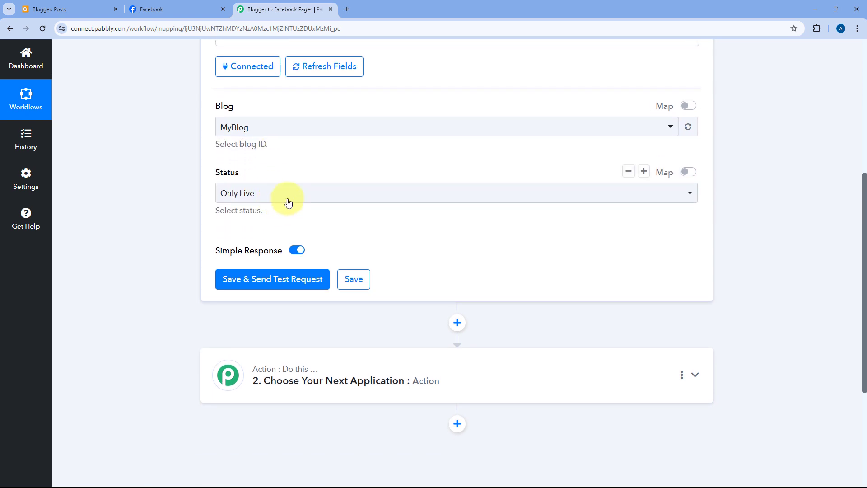
pyautogui.click(302, 191)
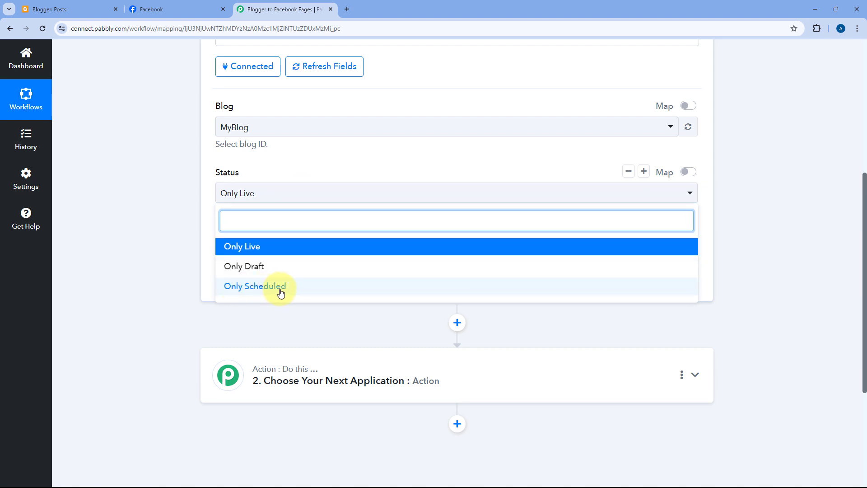
pyautogui.click(90, 8)
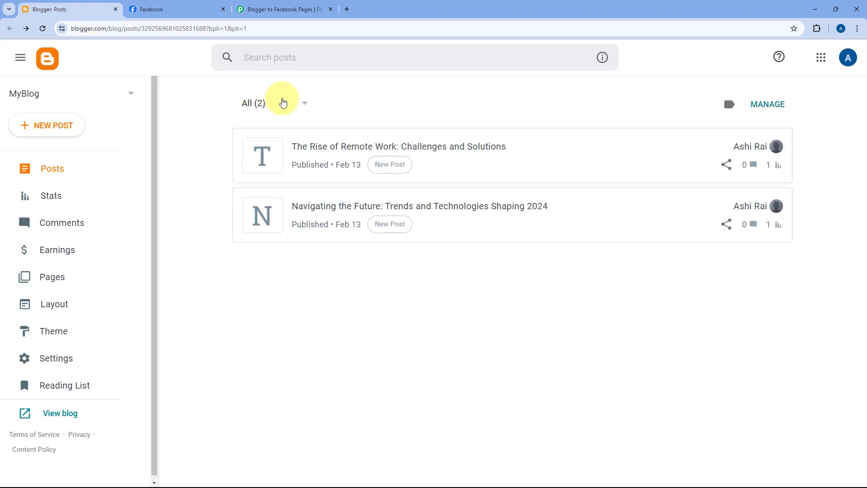
pyautogui.click(289, 9)
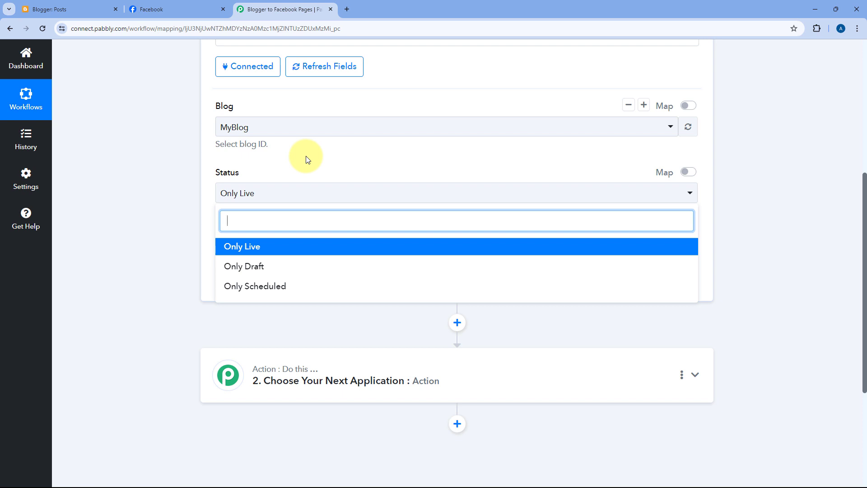
pyautogui.click(267, 250)
pyautogui.click(303, 194)
pyautogui.click(165, 9)
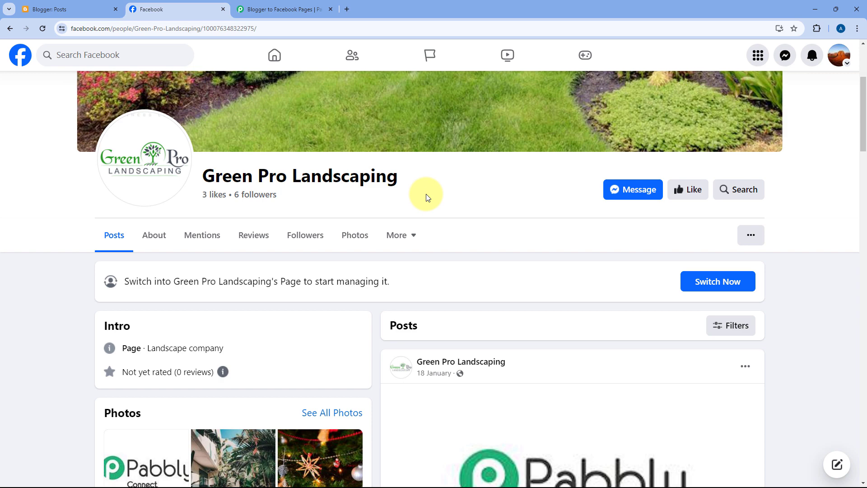
pyautogui.click(296, 10)
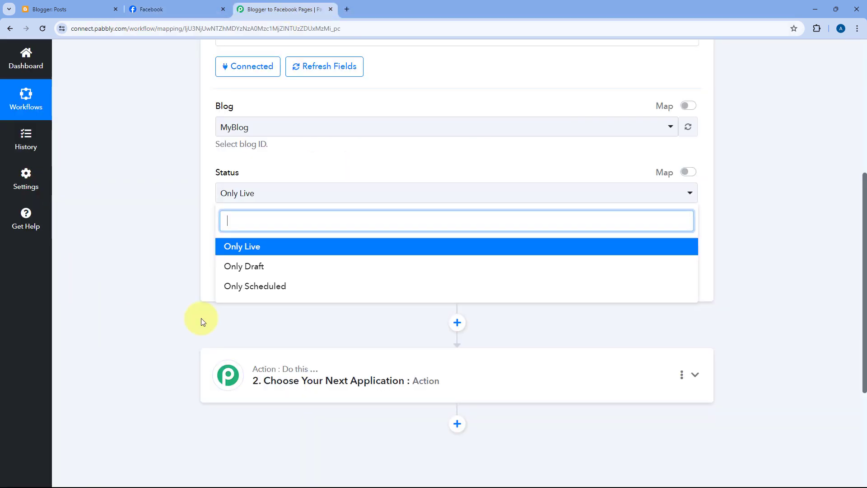
pyautogui.click(252, 251)
pyautogui.click(290, 194)
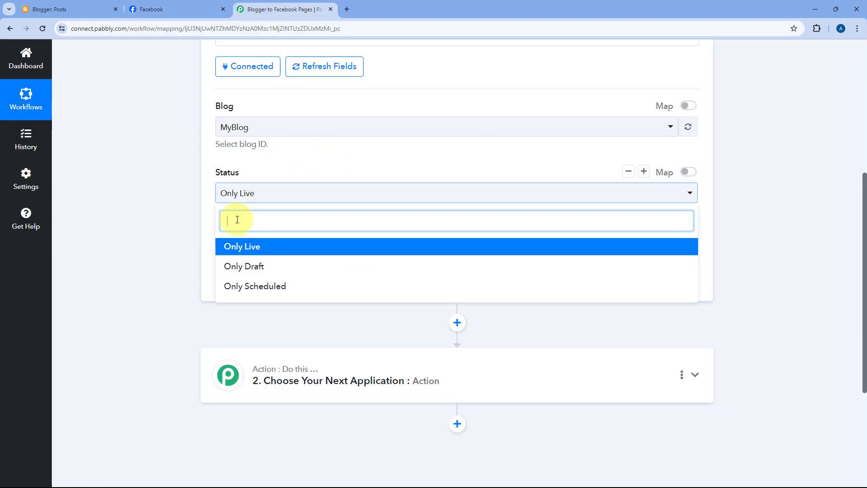
pyautogui.click(334, 169)
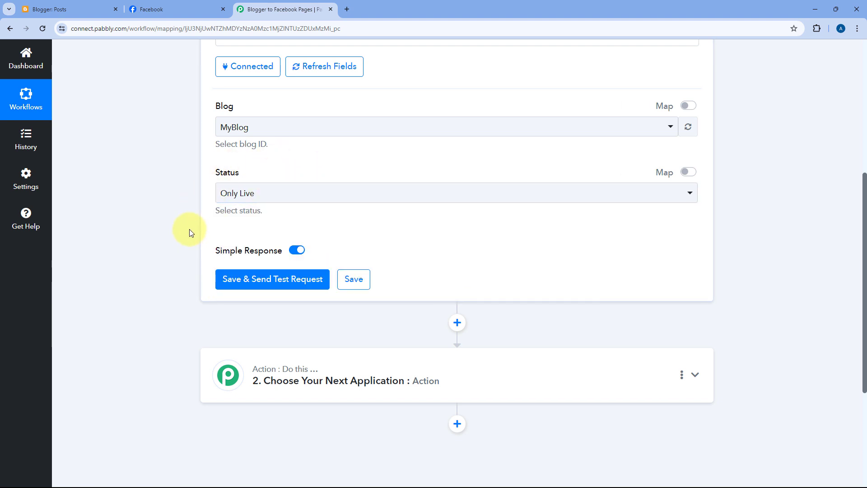
pyautogui.scroll(-1, 189, 231)
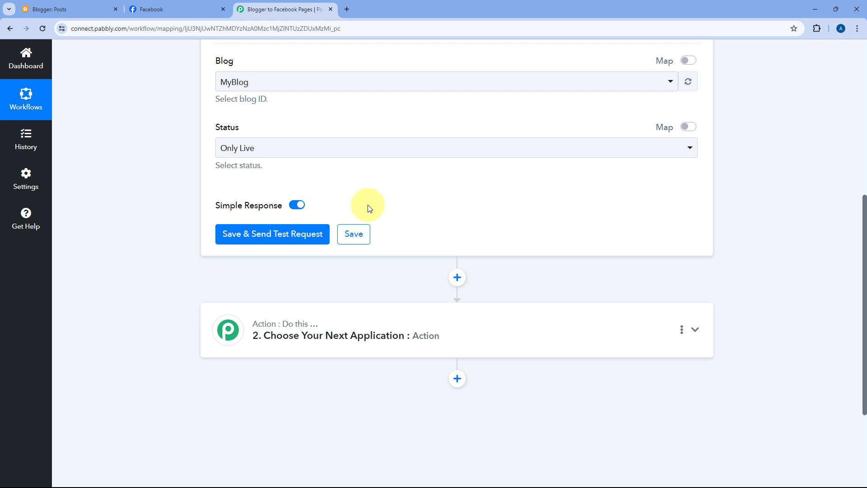
pyautogui.moveTo(276, 179)
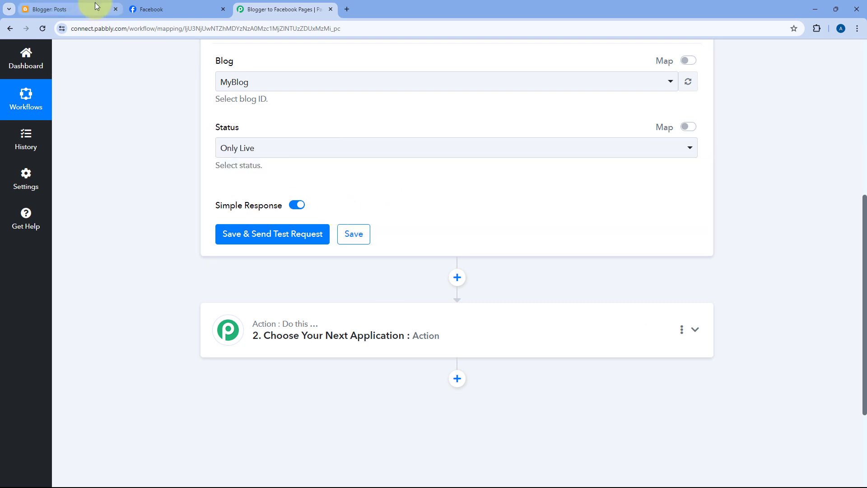
pyautogui.click(81, 9)
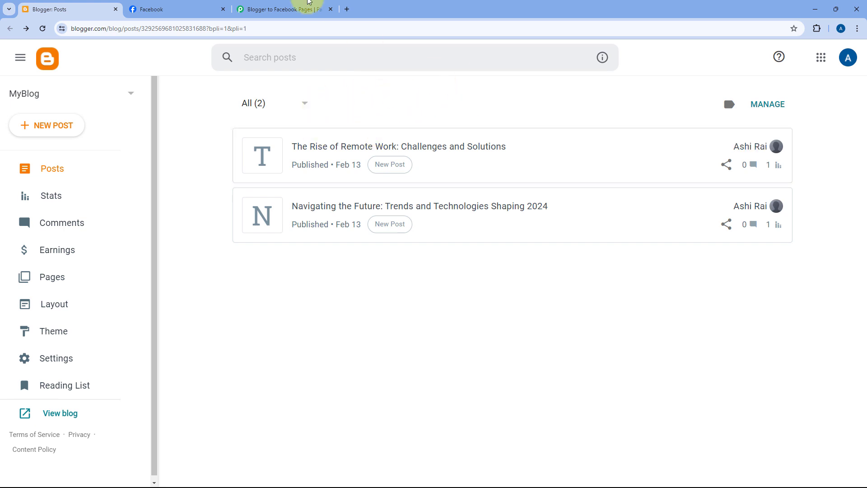
pyautogui.click(305, 8)
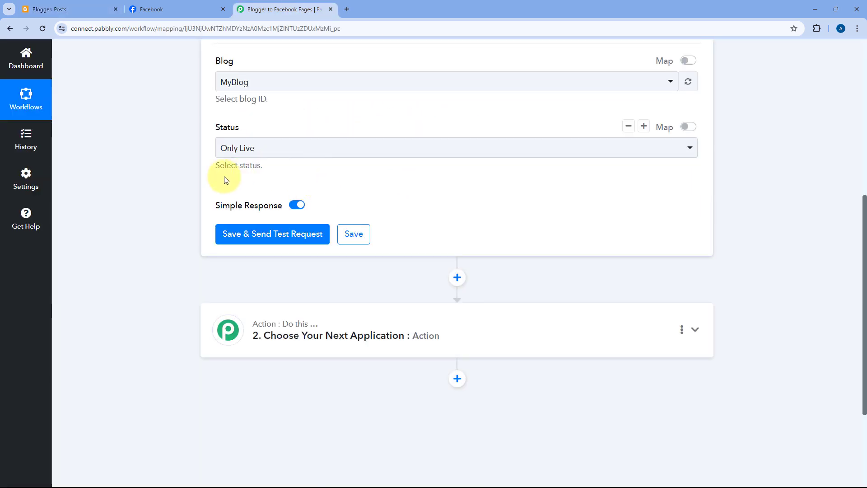
# Create a new MyBlog post in Blogger titled "A Guide to Gardening and Landscaping" with its article text and publish it
pyautogui.click(90, 9)
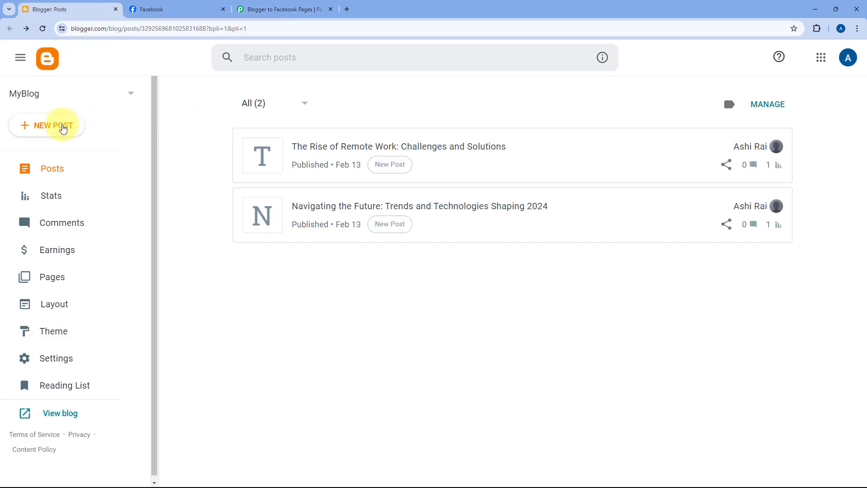
pyautogui.click(61, 126)
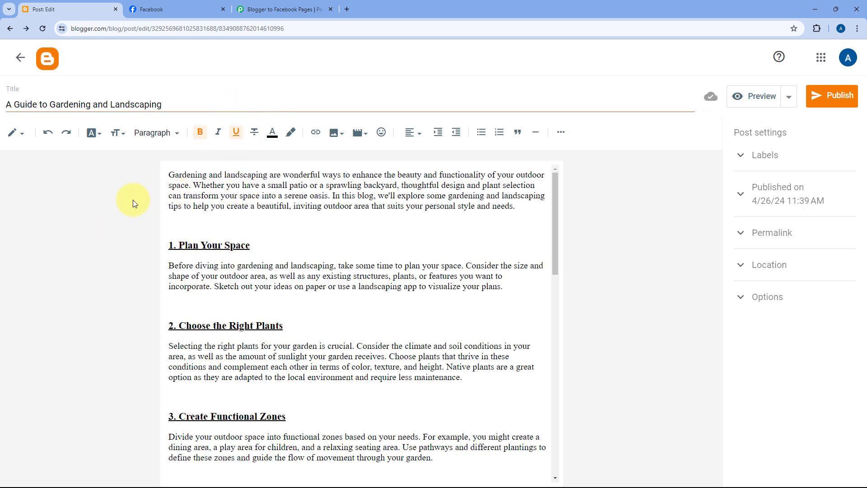
pyautogui.click(38, 105)
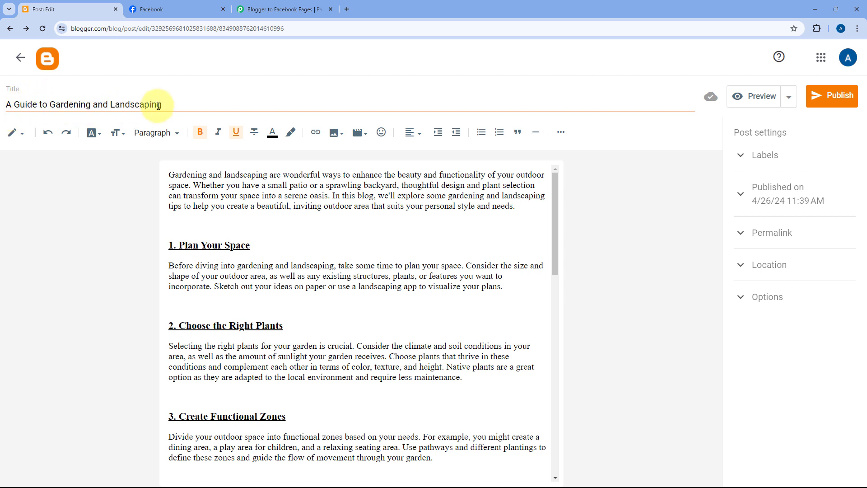
pyautogui.moveTo(171, 175); pyautogui.dragTo(434, 209)
pyautogui.scroll(-1, 335, 253)
pyautogui.scroll(13, 335, 258)
pyautogui.click(440, 226)
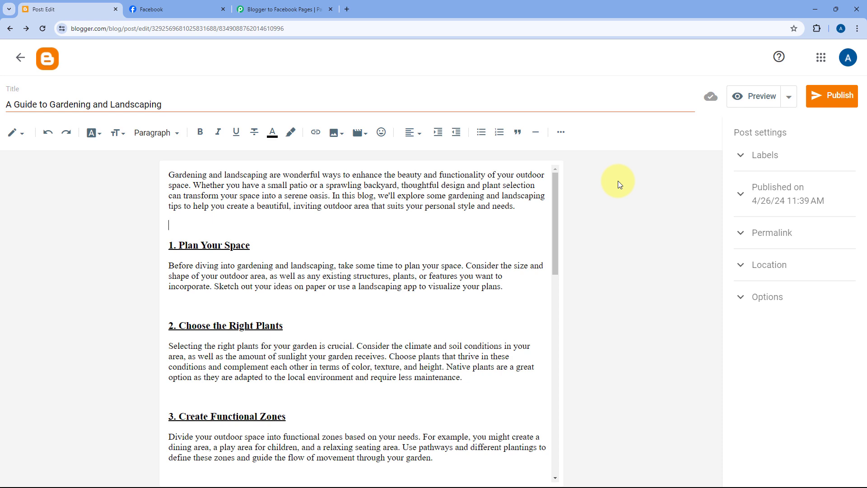
pyautogui.click(826, 98)
pyautogui.click(490, 294)
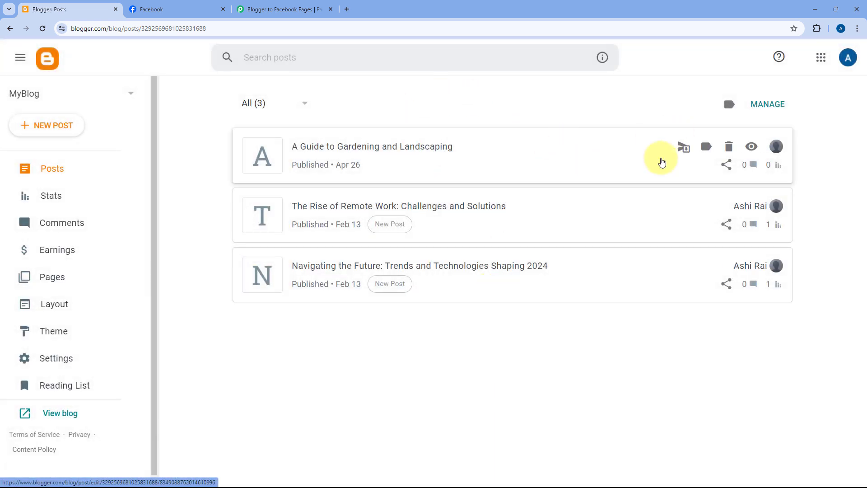
# Copy the new gardening post's share link and open it in a new browser tab to read the published article
pyautogui.click(720, 163)
pyautogui.click(523, 145)
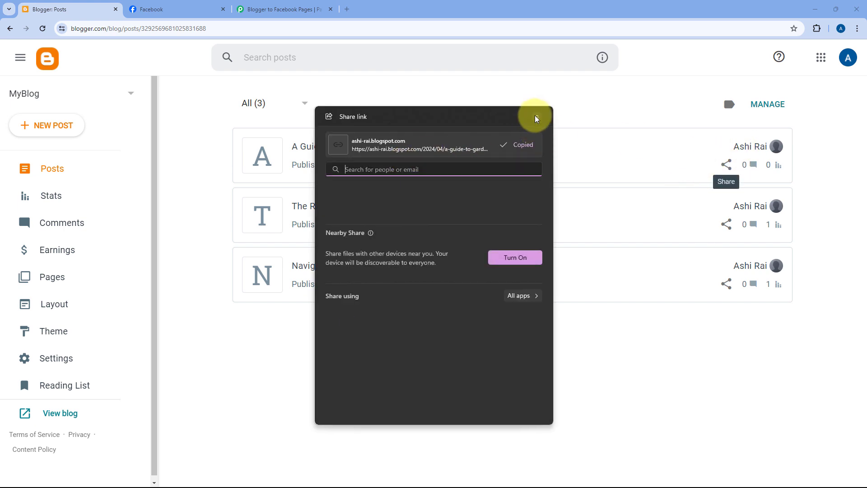
pyautogui.click(536, 118)
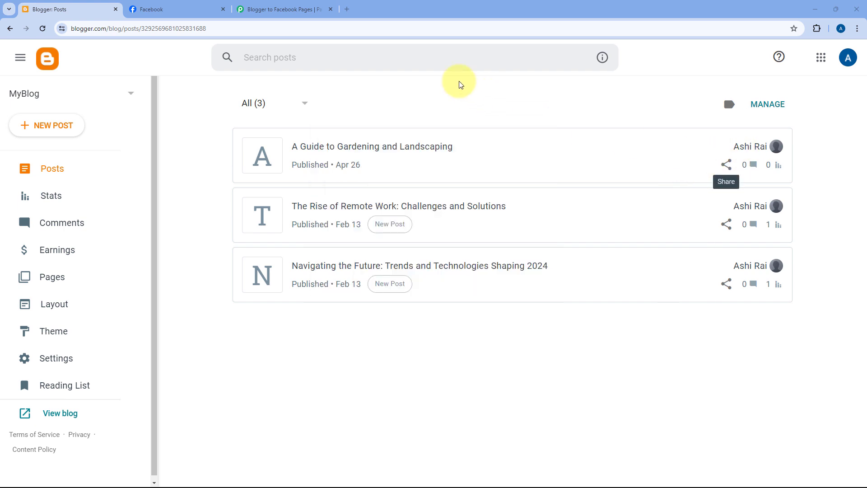
pyautogui.click(347, 9)
pyautogui.hotkey('ctrl', 'v')
pyautogui.press('Return')
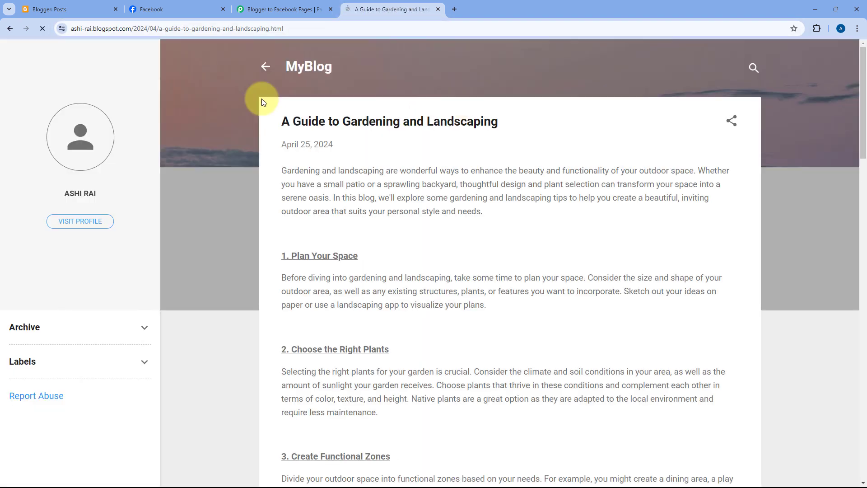
pyautogui.scroll(-10, 465, 147)
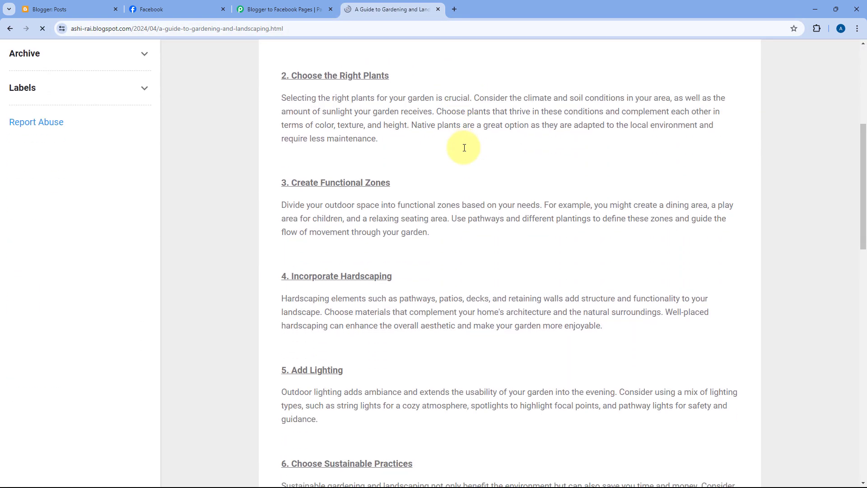
pyautogui.scroll(-5, 465, 147)
pyautogui.scroll(11, 464, 148)
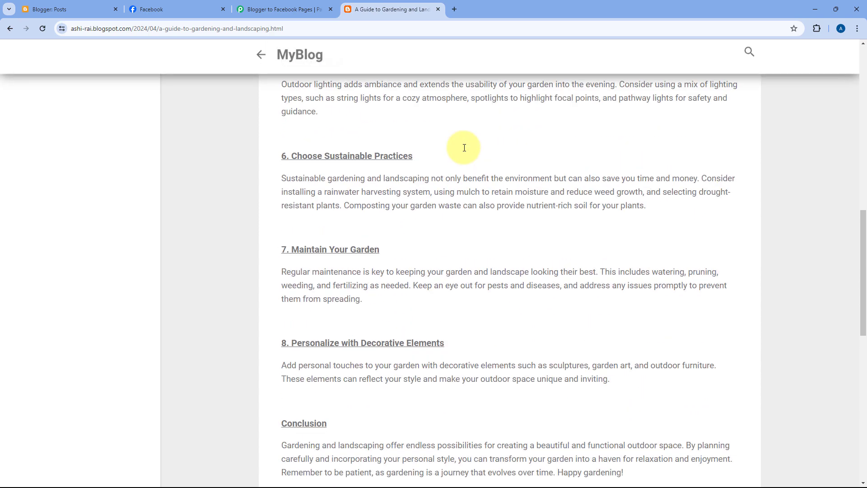
pyautogui.scroll(5, 464, 151)
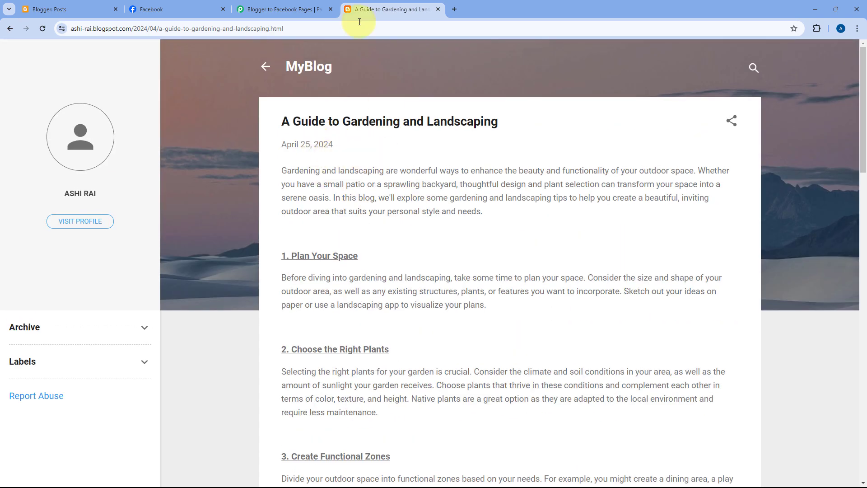
# Back in Pabbly Connect, save the Blogger trigger and send a test request to capture the new post's data
pyautogui.click(302, 3)
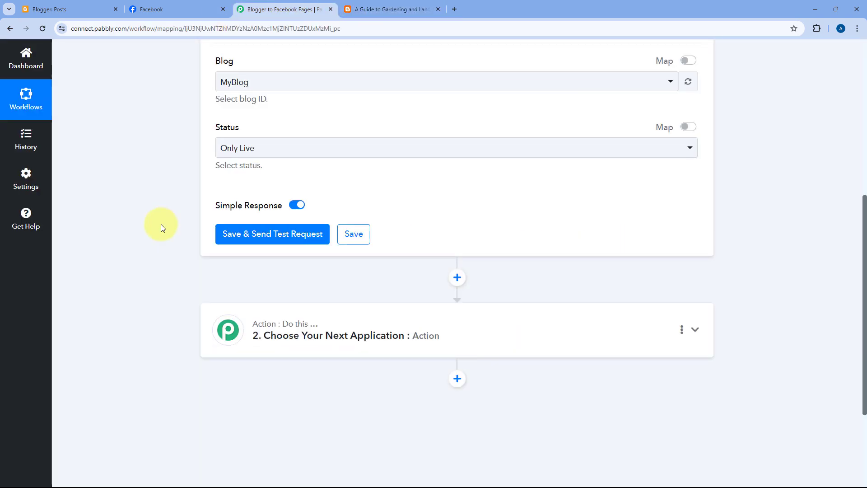
pyautogui.click(267, 232)
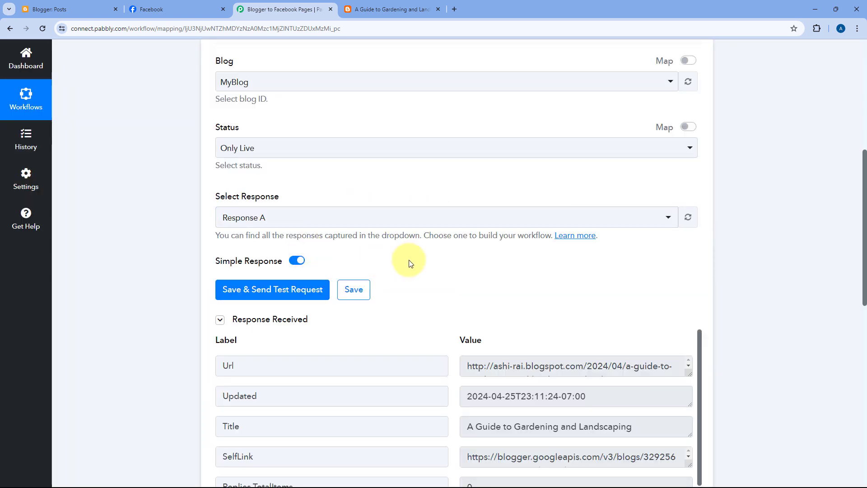
pyautogui.scroll(-3, 405, 259)
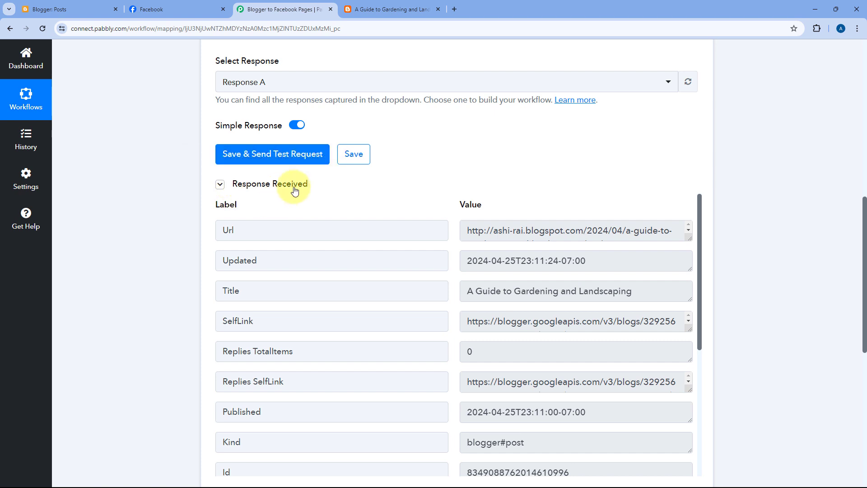
pyautogui.scroll(-2, 447, 174)
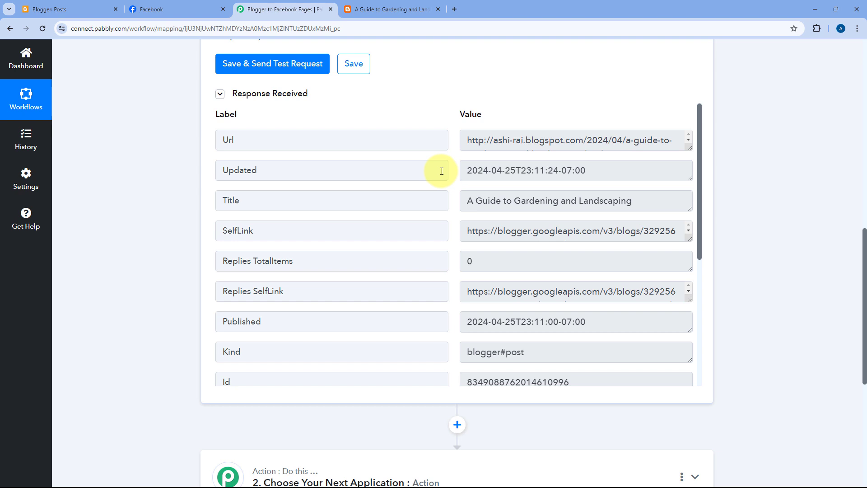
# Copy the full Url value from the received response and open it in a new tab to check it, closing that tab again
pyautogui.moveTo(689, 147); pyautogui.dragTo(687, 214)
pyautogui.moveTo(624, 162); pyautogui.dragTo(469, 125)
pyautogui.hotkey('ctrl', 'c')
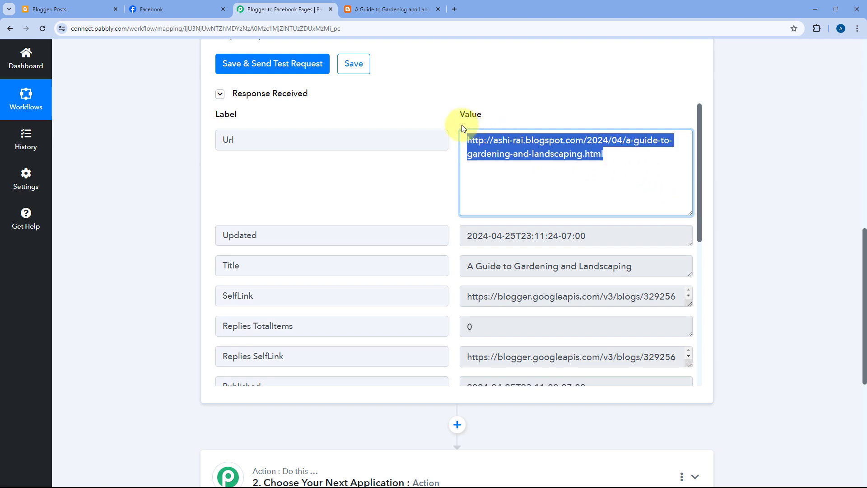
pyautogui.hotkey('ctrl', 't')
pyautogui.hotkey('ctrl', 'v')
pyautogui.press('Return')
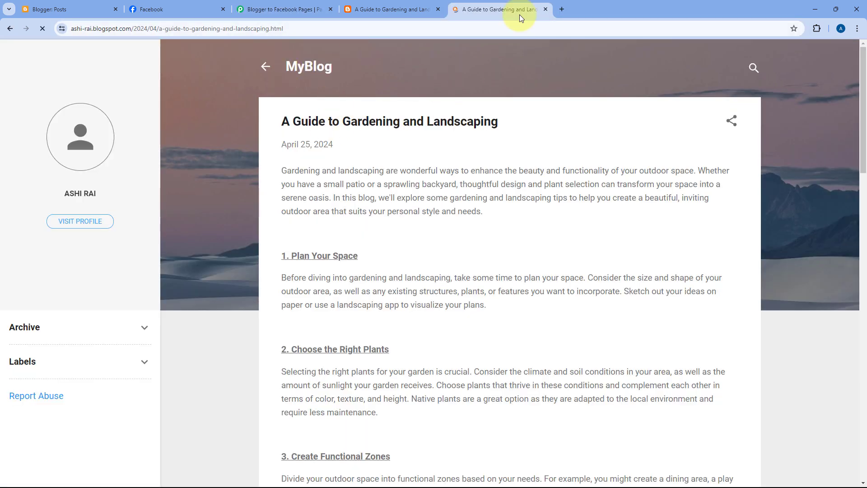
pyautogui.click(546, 9)
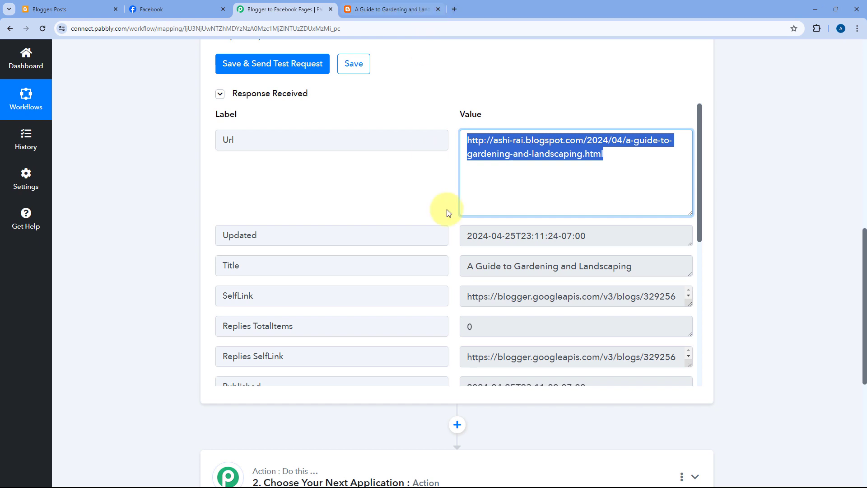
# Examine the Updated and Title values in the received response and compare the title with the published blog post
pyautogui.scroll(-2, 452, 193)
pyautogui.moveTo(599, 151); pyautogui.dragTo(456, 148)
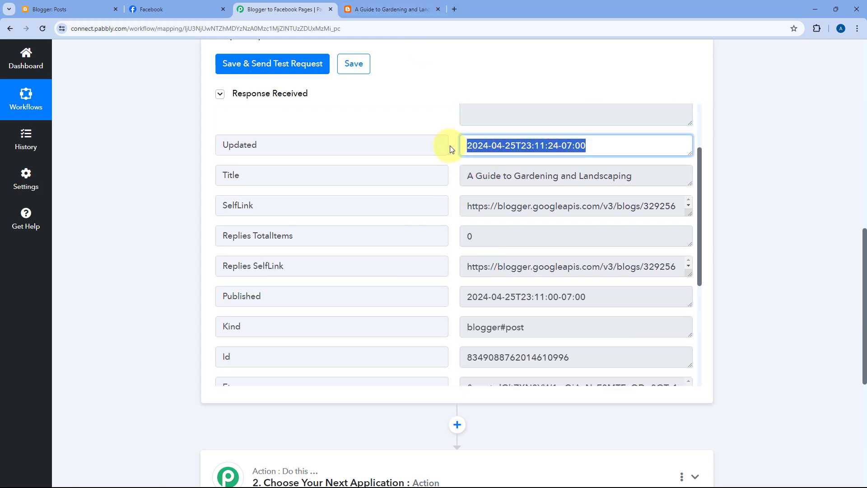
pyautogui.click(452, 150)
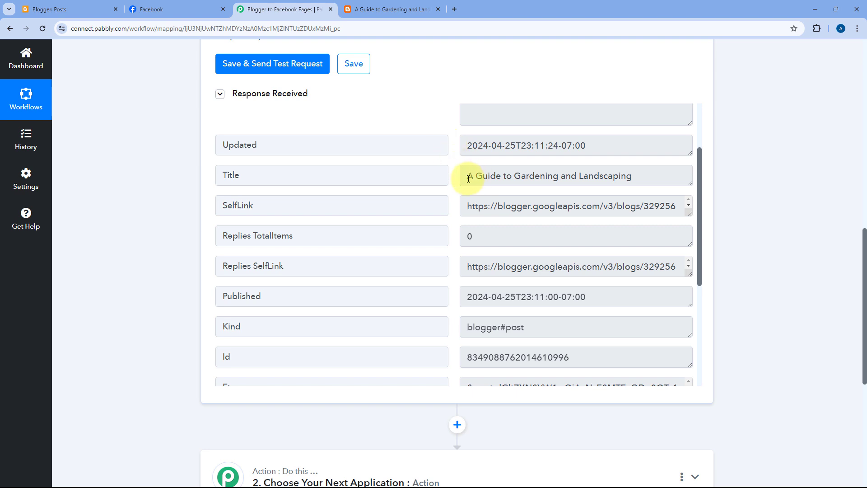
pyautogui.moveTo(468, 178); pyautogui.dragTo(639, 176)
pyautogui.scroll(-1, 632, 154)
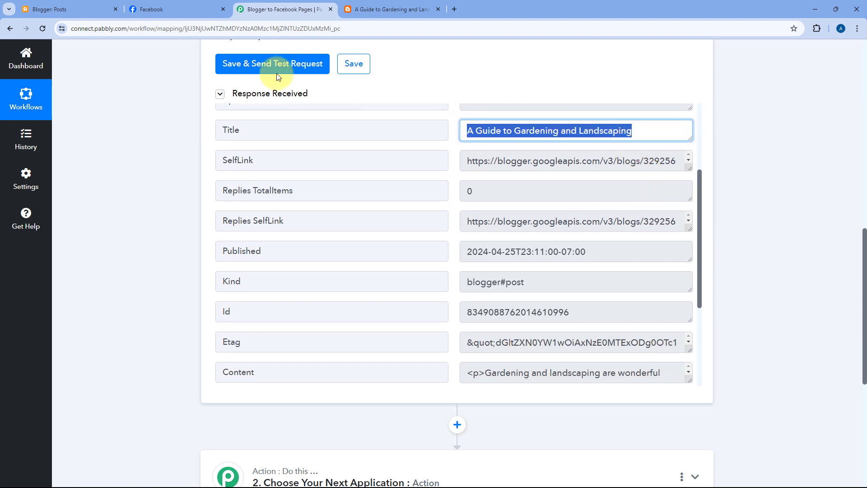
pyautogui.click(422, 8)
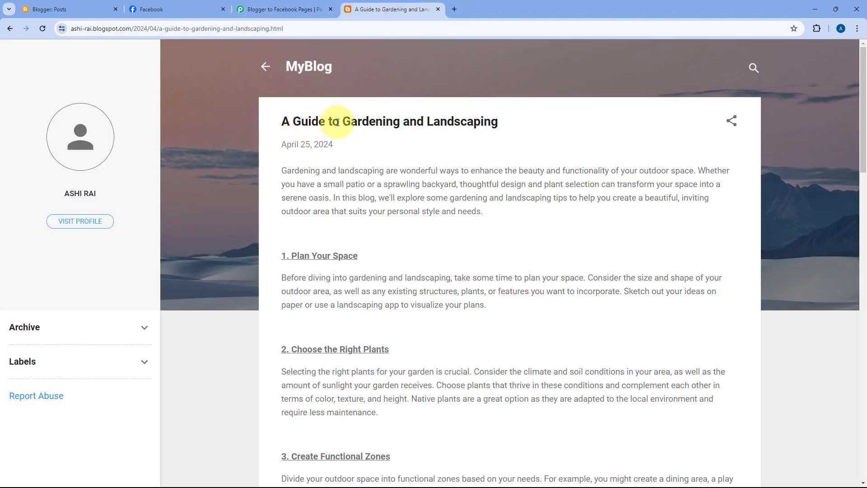
pyautogui.click(312, 8)
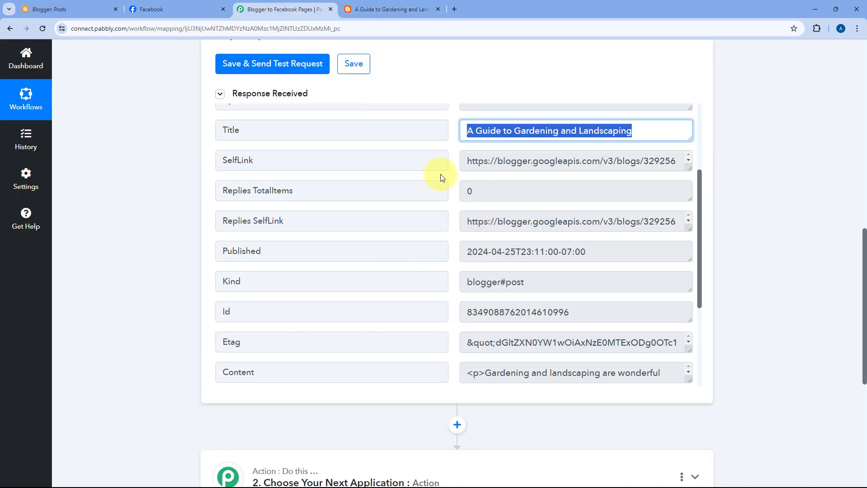
# Enlarge the Content value in the received response and read it along with the Blog Id and author details
pyautogui.scroll(-5, 442, 189)
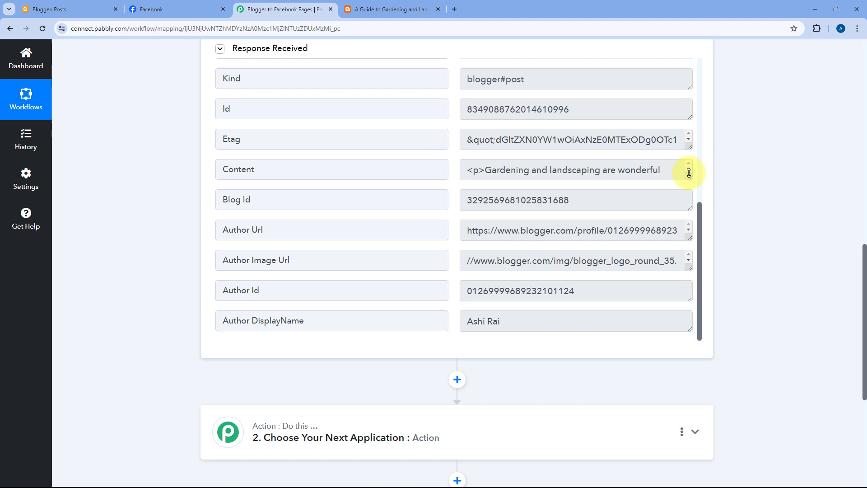
pyautogui.moveTo(689, 173); pyautogui.dragTo(648, 280)
pyautogui.moveTo(466, 169); pyautogui.dragTo(590, 215)
pyautogui.click(590, 215)
pyautogui.scroll(10, 481, 224)
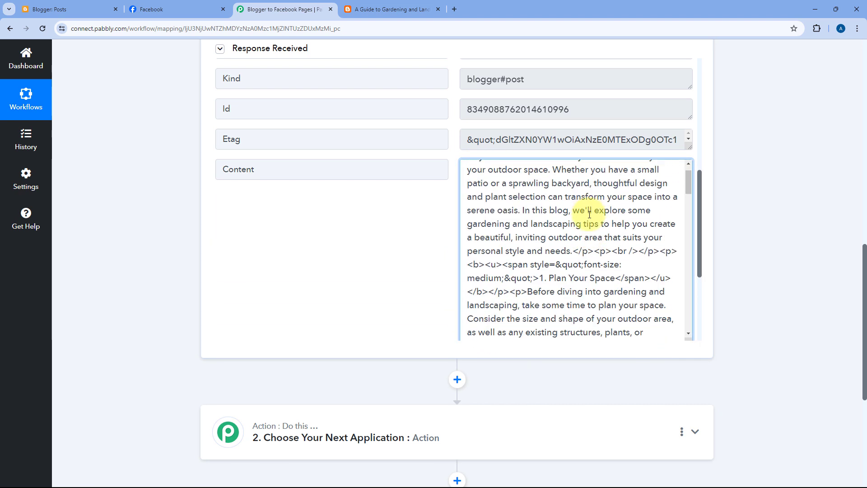
pyautogui.scroll(-4, 454, 202)
pyautogui.scroll(-3, 454, 202)
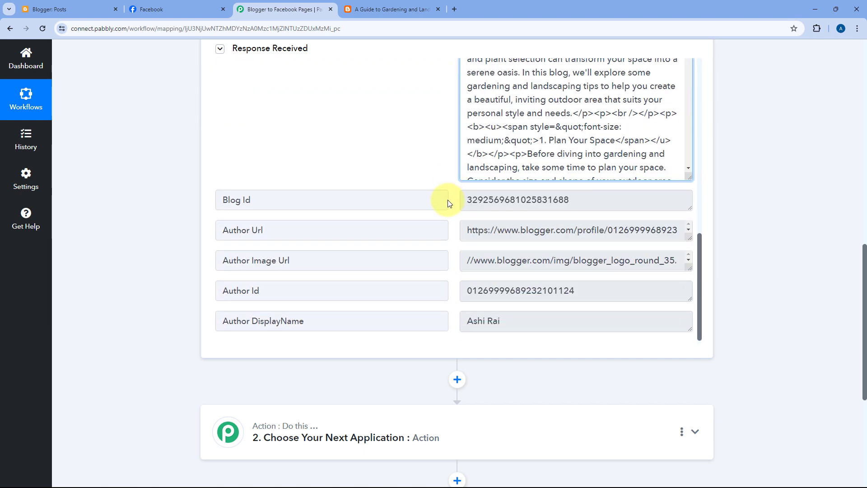
pyautogui.scroll(-1, 465, 245)
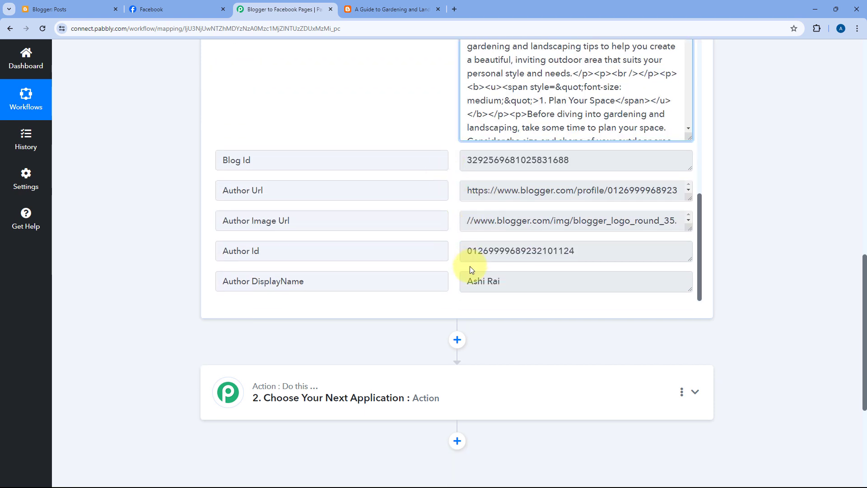
pyautogui.scroll(2, 447, 236)
pyautogui.scroll(-2, 461, 226)
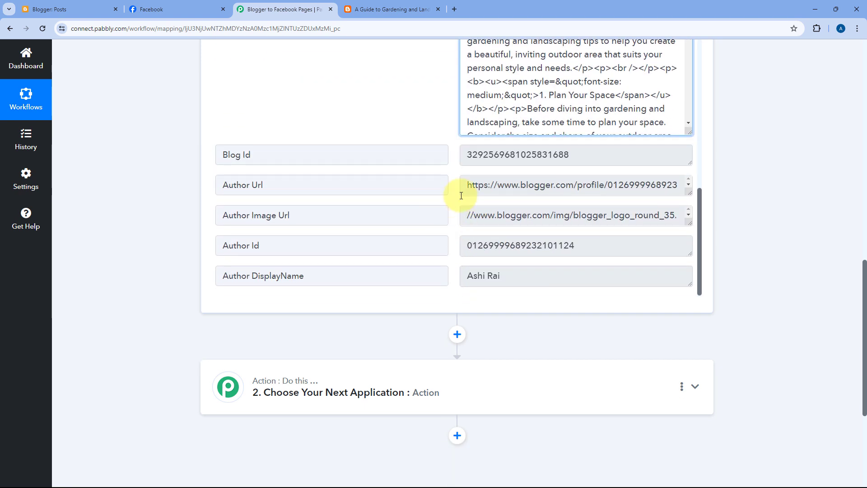
pyautogui.scroll(10, 454, 210)
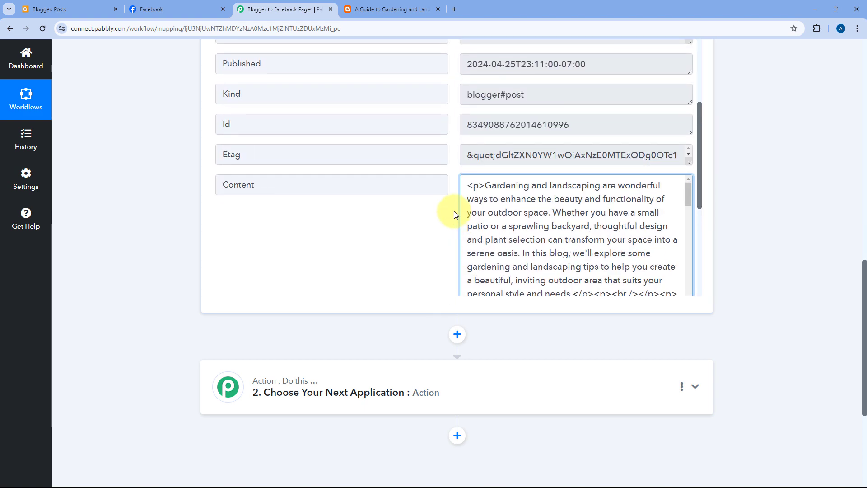
pyautogui.scroll(6, 452, 265)
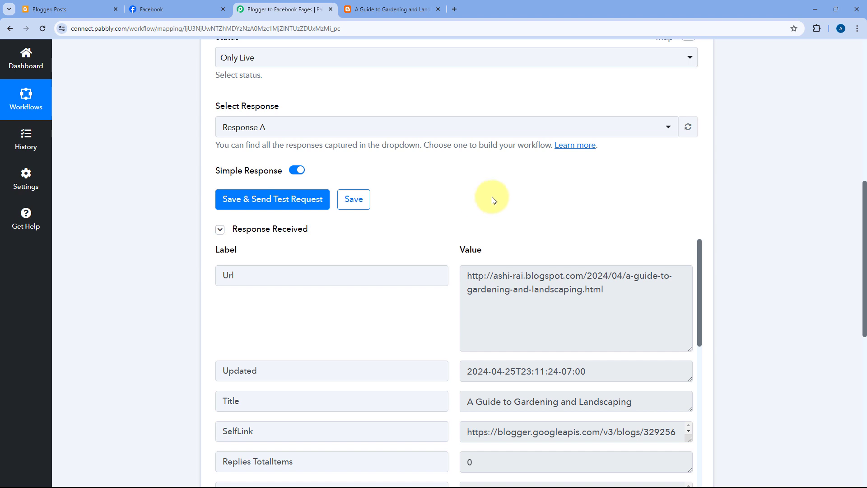
# Check the Blogger posts list, then review the captured Url, Updated and Title values in the Pabbly Connect response
pyautogui.click(72, 8)
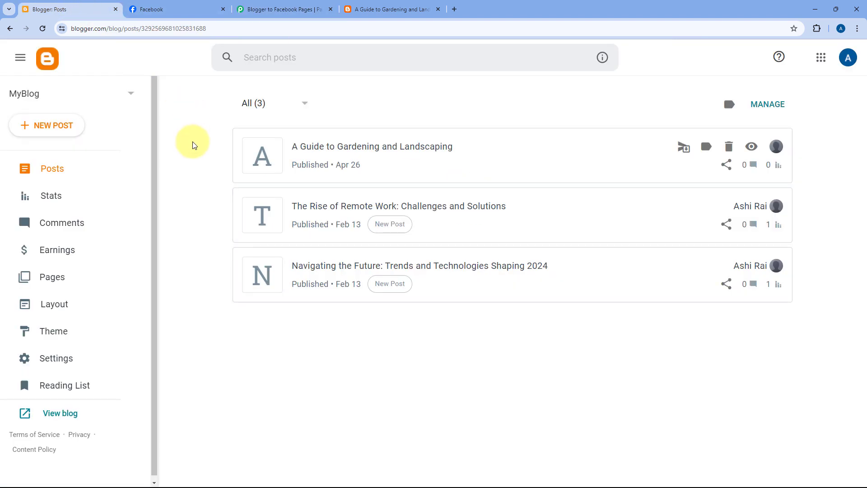
pyautogui.click(311, 2)
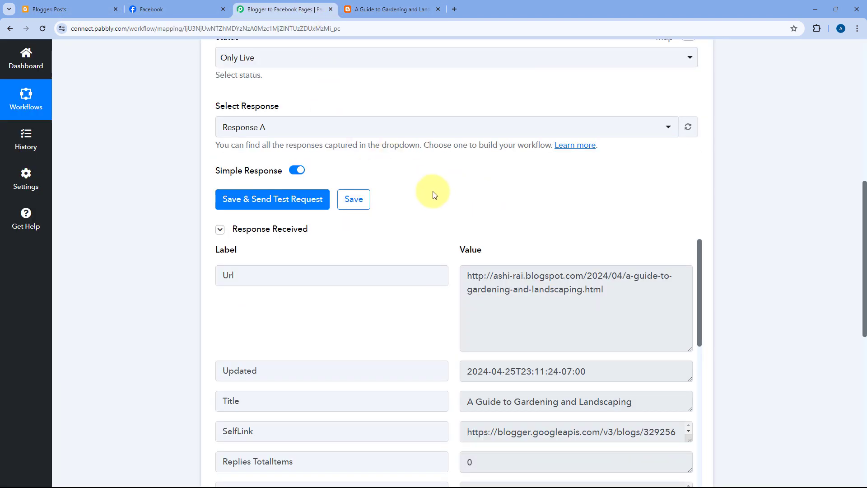
pyautogui.scroll(-1, 434, 190)
pyautogui.scroll(-1, 447, 258)
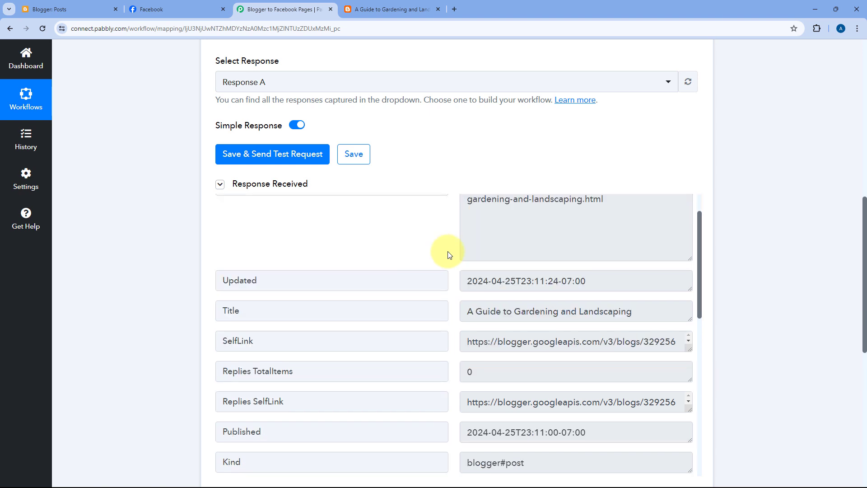
pyautogui.scroll(1, 449, 254)
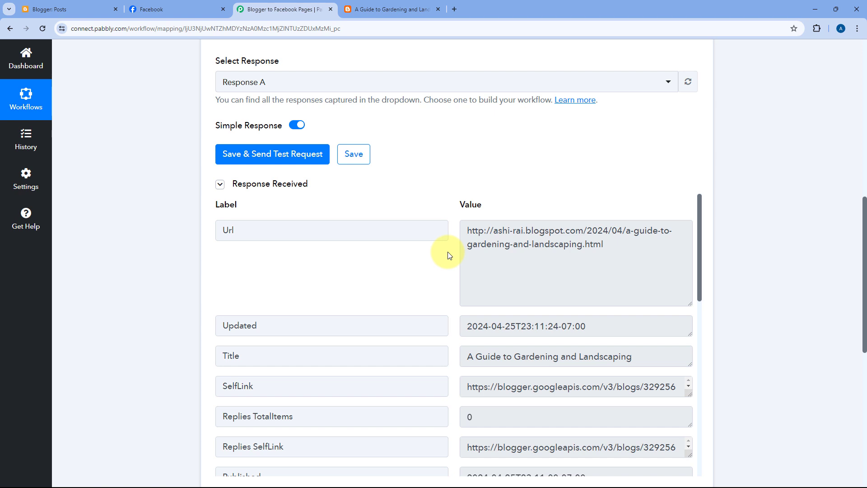
pyautogui.scroll(-1, 452, 258)
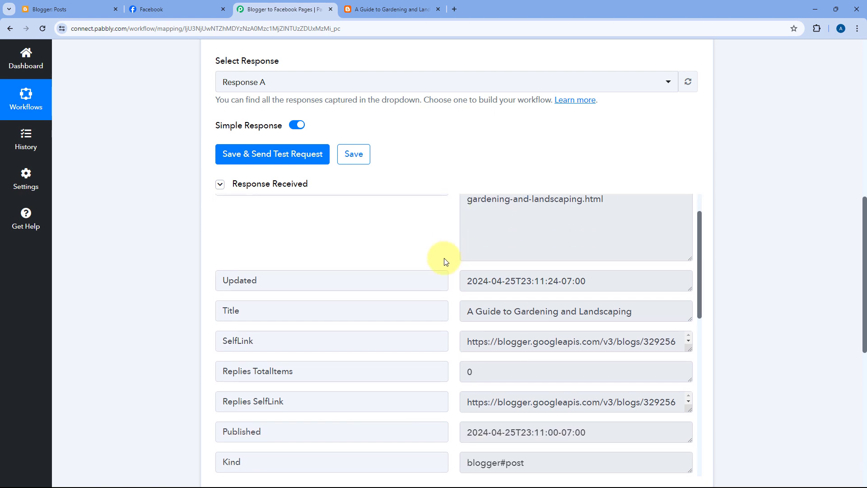
# Highlight the Url and Title values in the received response and view the Green Pro Landscaping page on Facebook
pyautogui.click(167, 9)
pyautogui.click(285, 9)
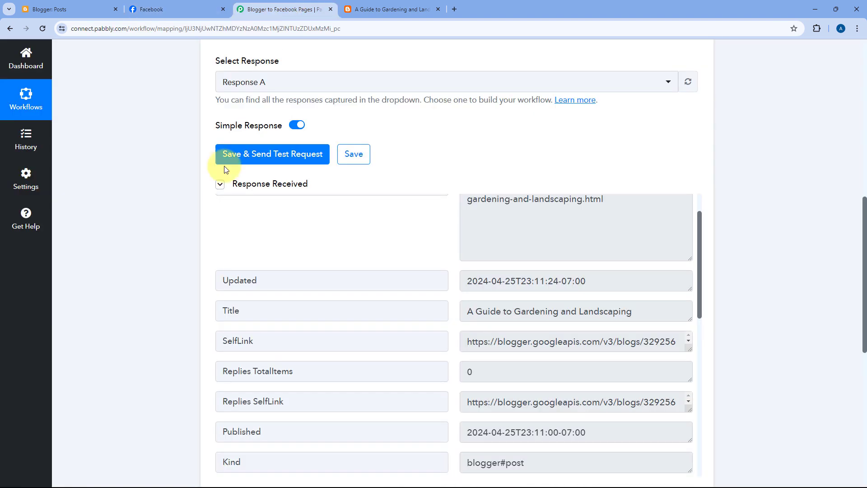
pyautogui.scroll(1, 452, 235)
pyautogui.moveTo(583, 249); pyautogui.dragTo(449, 232)
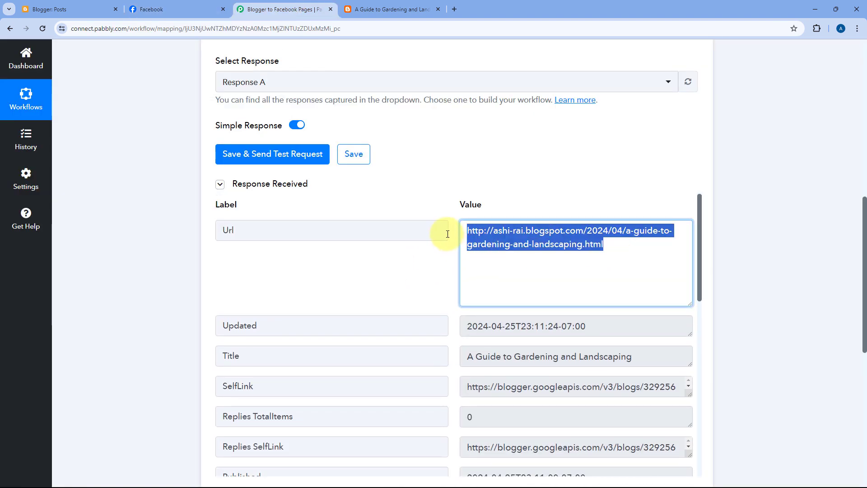
pyautogui.scroll(-3, 452, 237)
pyautogui.moveTo(633, 223); pyautogui.dragTo(443, 228)
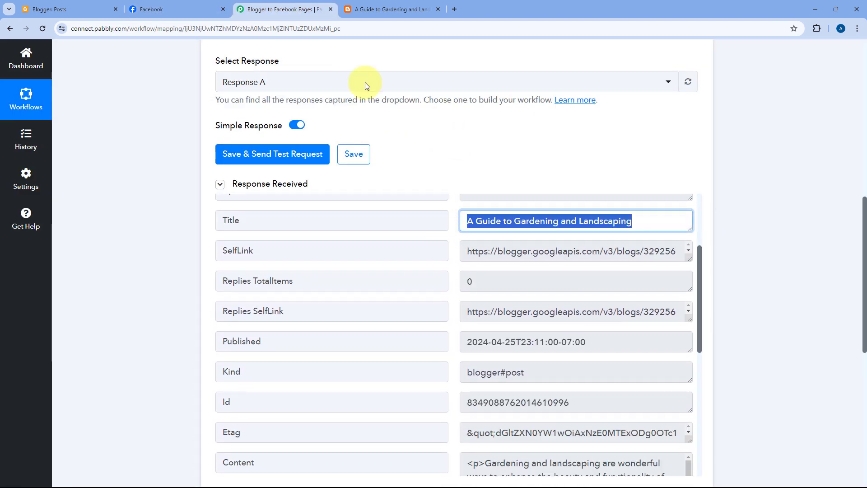
pyautogui.click(190, 4)
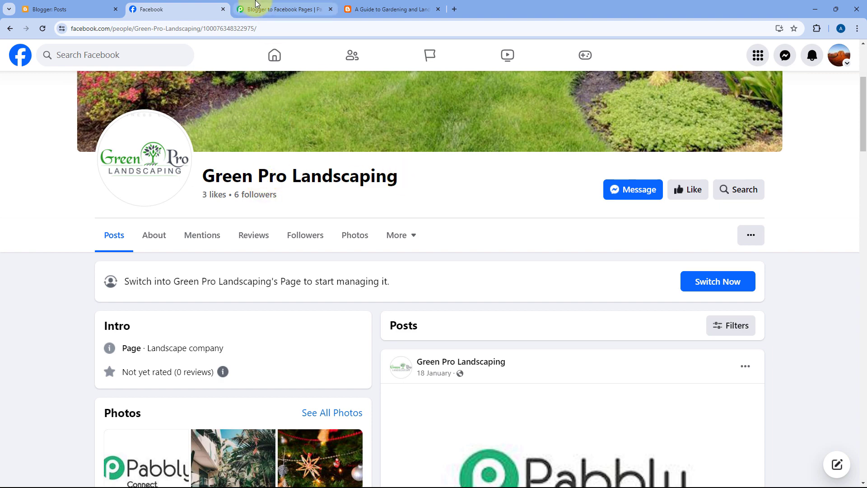
pyautogui.click(275, 9)
# Set up the workflow's action step with Facebook Pages as the app and Create Page Post as the action event
pyautogui.scroll(-8, 177, 214)
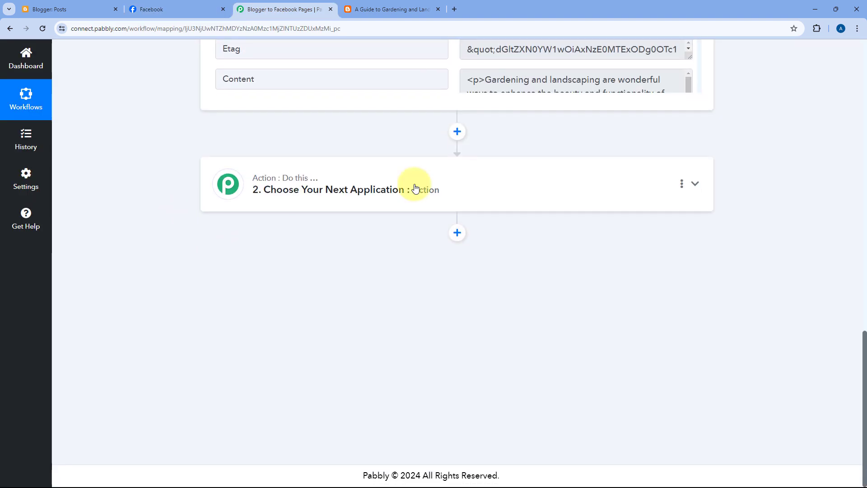
pyautogui.click(413, 186)
pyautogui.scroll(-2, 384, 199)
pyautogui.scroll(4, 374, 194)
pyautogui.click(265, 233)
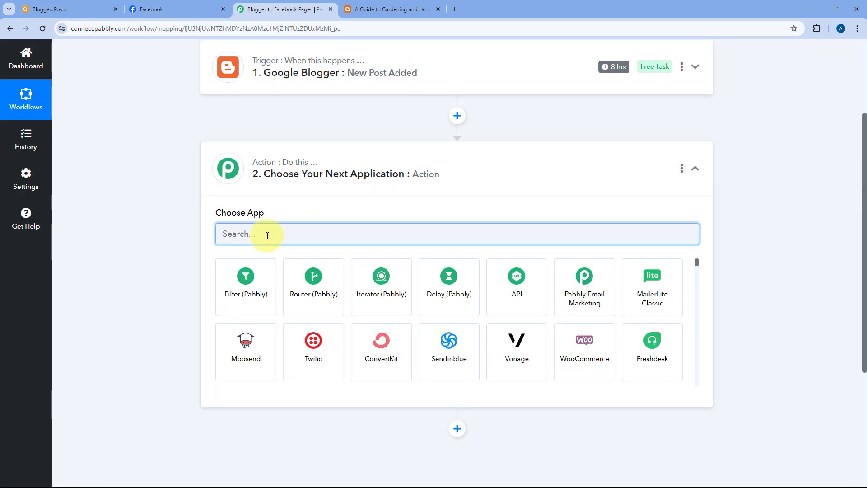
pyautogui.write('Face')
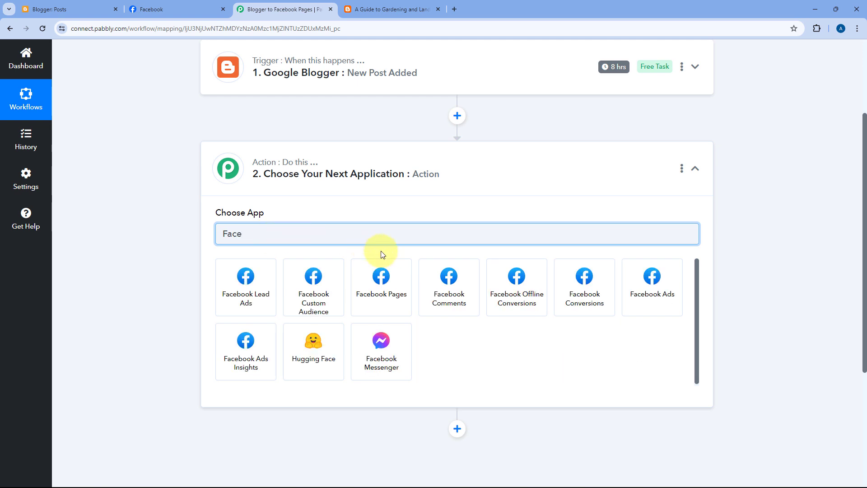
pyautogui.click(399, 285)
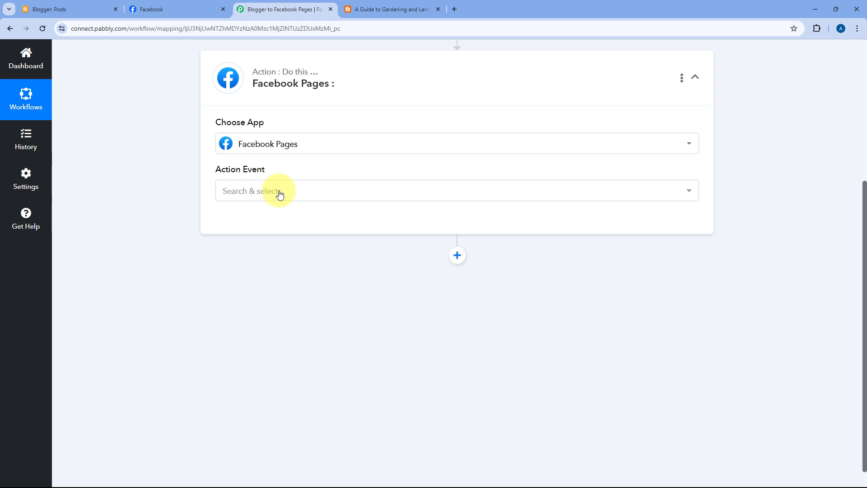
pyautogui.click(287, 197)
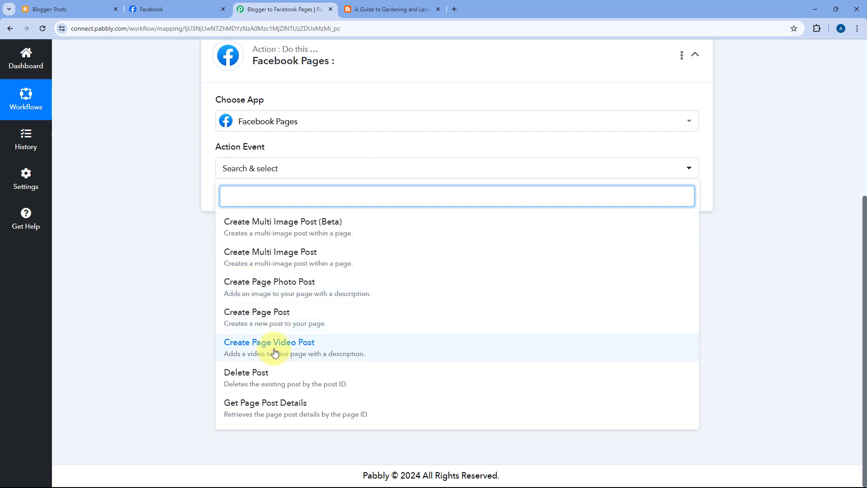
pyautogui.click(296, 324)
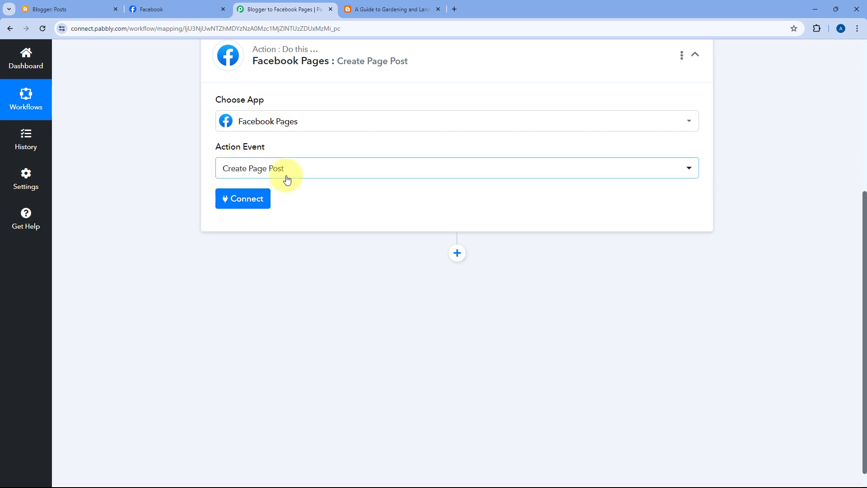
# Add a new Facebook Pages connection and authorize it by continuing with the previously linked Facebook account
pyautogui.click(267, 209)
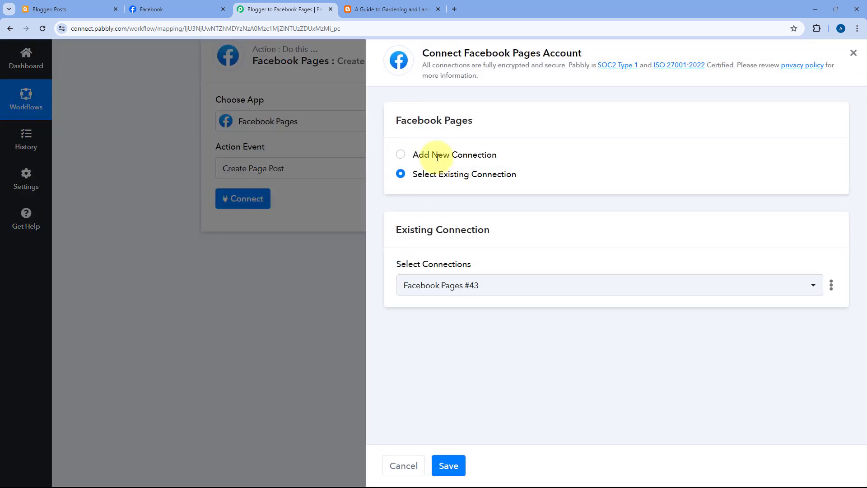
pyautogui.click(400, 155)
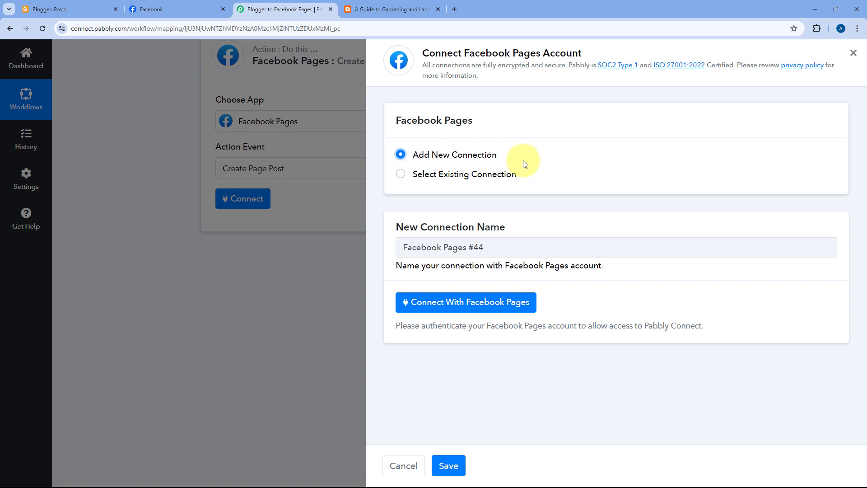
pyautogui.click(464, 311)
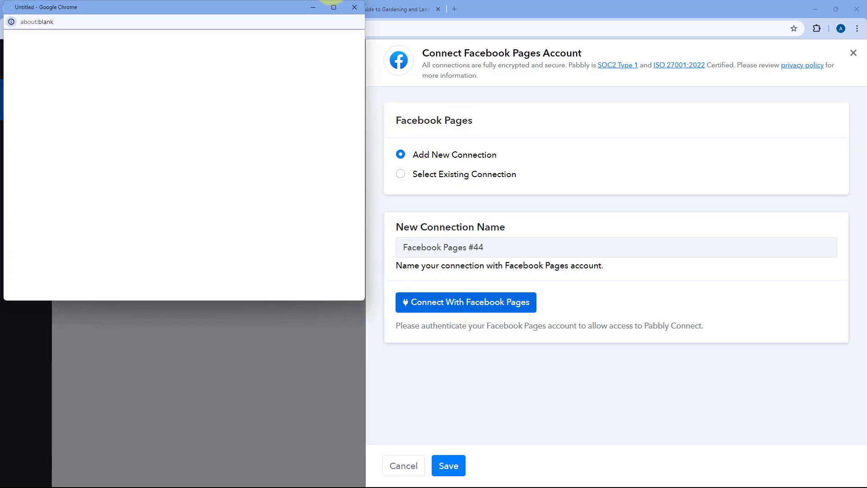
pyautogui.moveTo(139, 6); pyautogui.dragTo(149, 69)
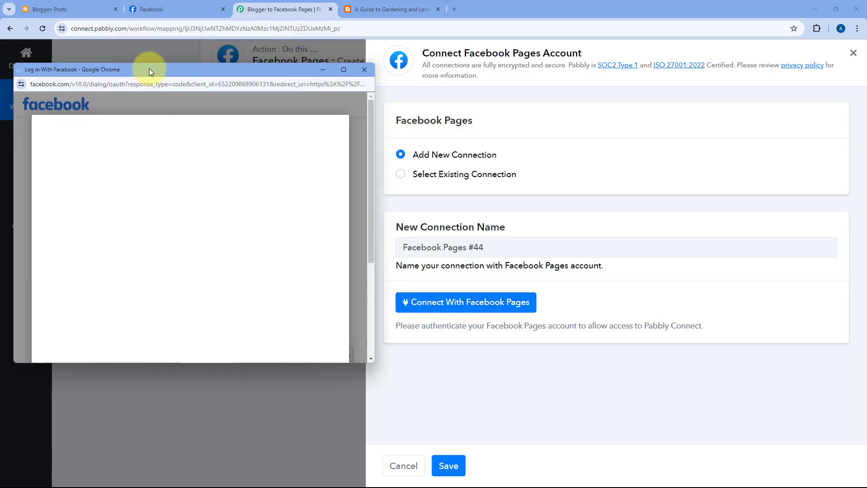
pyautogui.click(167, 6)
pyautogui.click(251, 9)
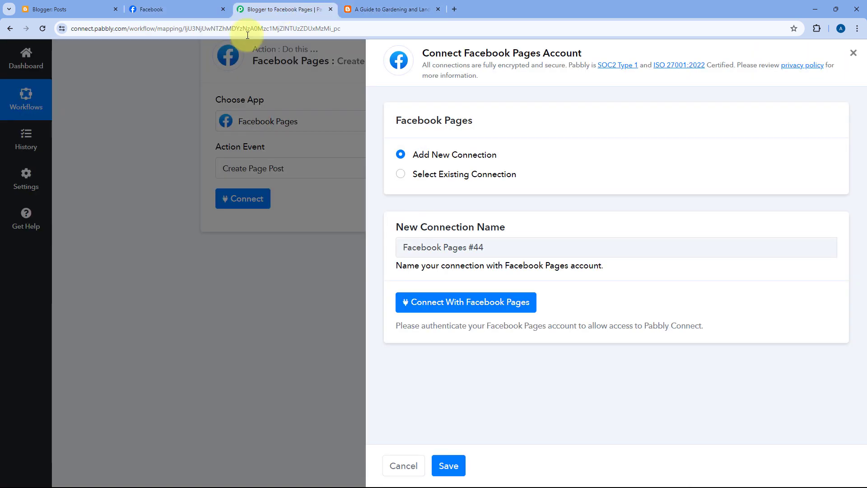
pyautogui.hotkey('alt', 'Tab')
pyautogui.scroll(-1, 227, 176)
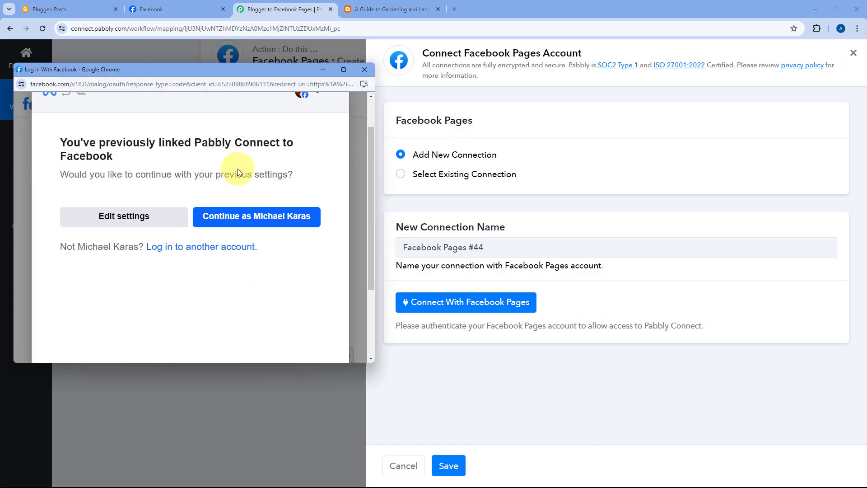
pyautogui.click(270, 217)
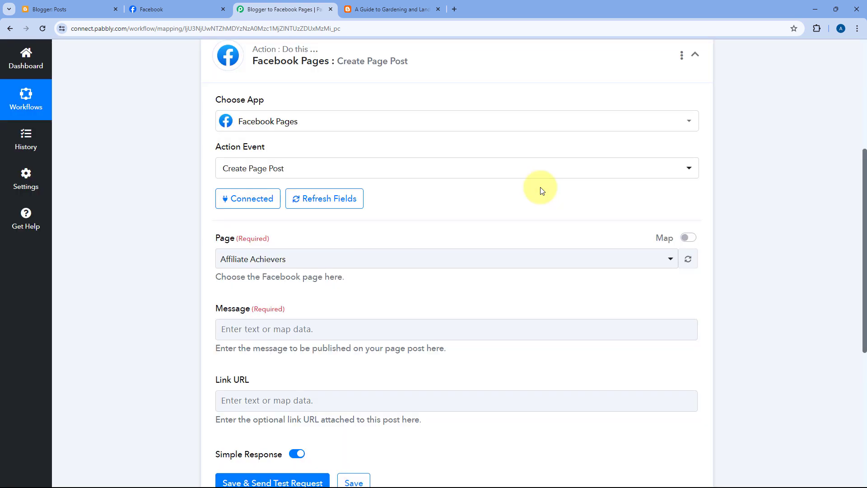
# Look through the Facebook page choices for the action step to find Green Pro Landscaping
pyautogui.scroll(-2, 186, 136)
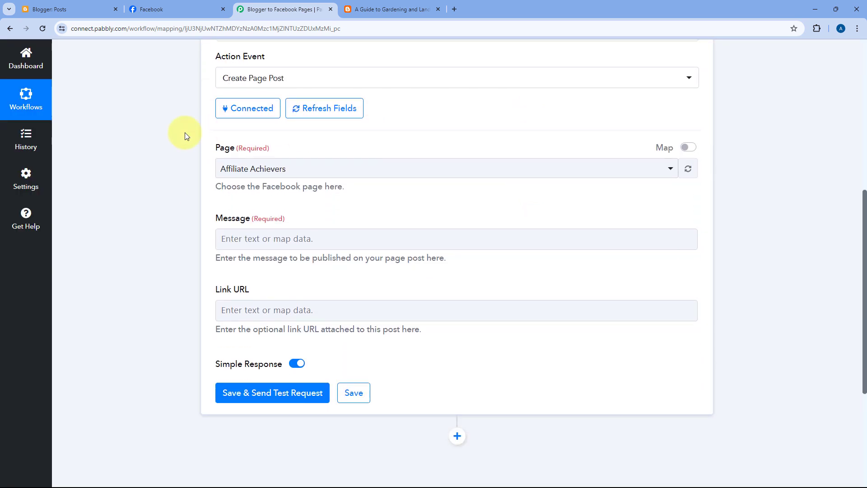
pyautogui.click(312, 167)
pyautogui.scroll(-2, 174, 180)
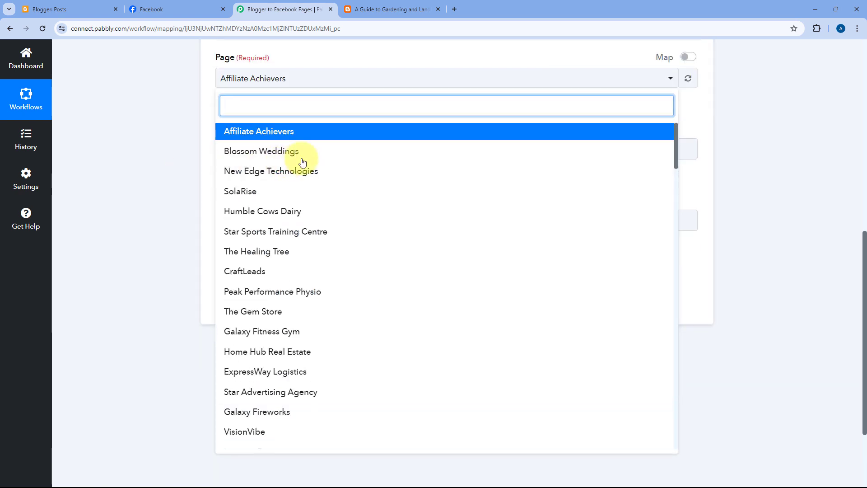
pyautogui.scroll(-3, 306, 161)
pyautogui.scroll(-11, 306, 162)
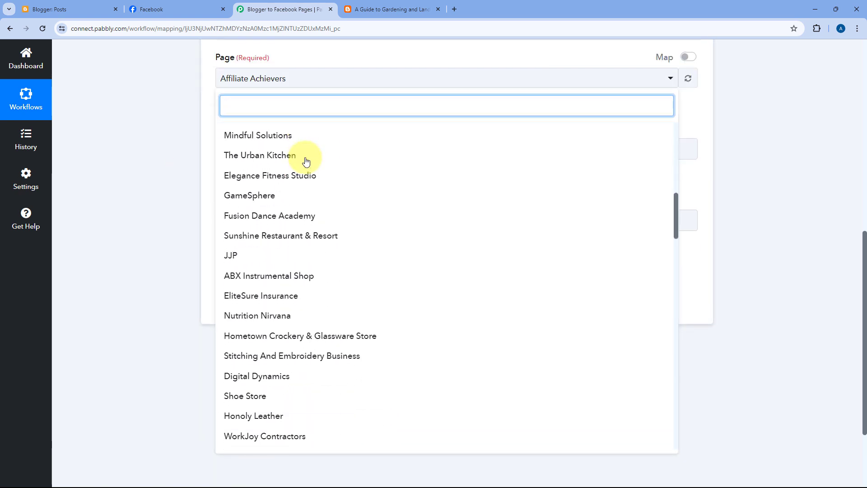
pyautogui.scroll(-3, 341, 206)
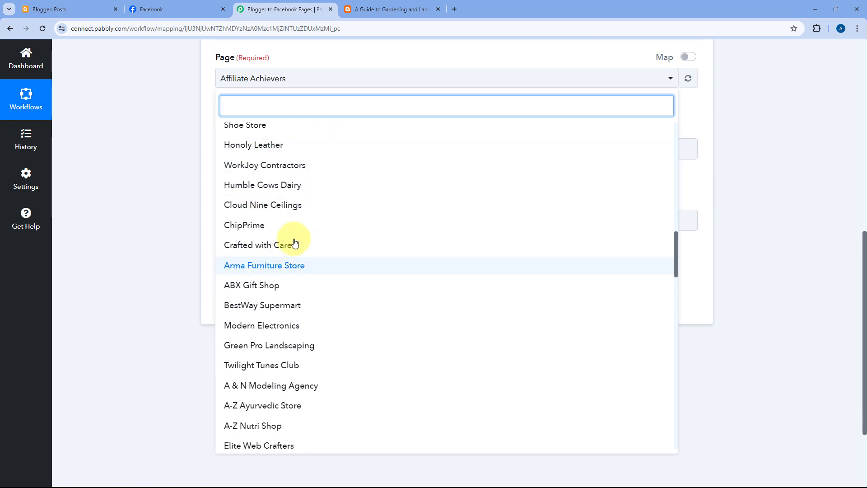
pyautogui.scroll(-3, 289, 242)
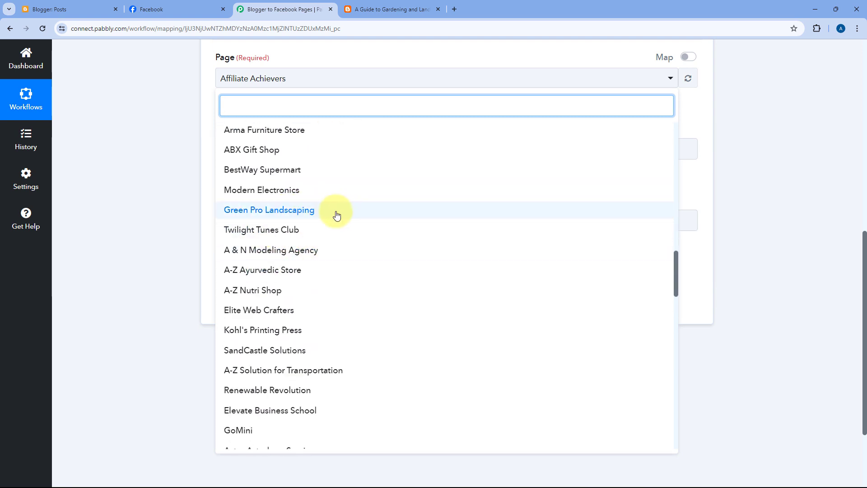
pyautogui.scroll(-3, 332, 221)
pyautogui.scroll(3, 332, 222)
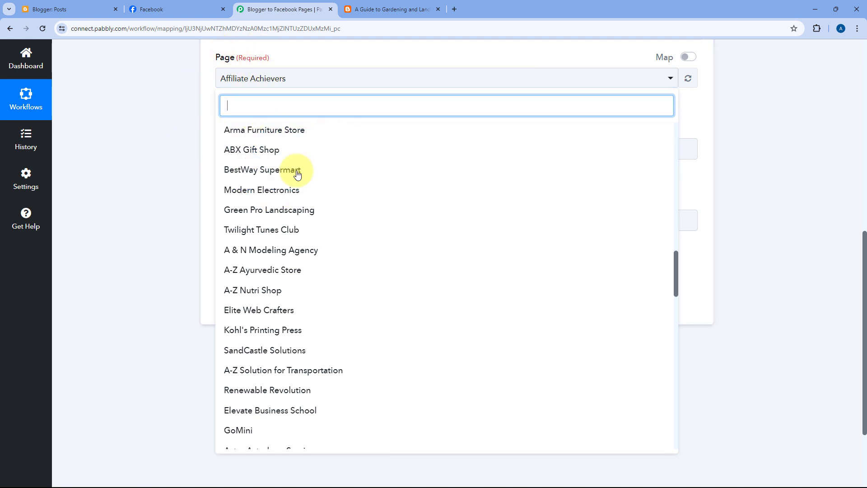
pyautogui.scroll(2, 310, 194)
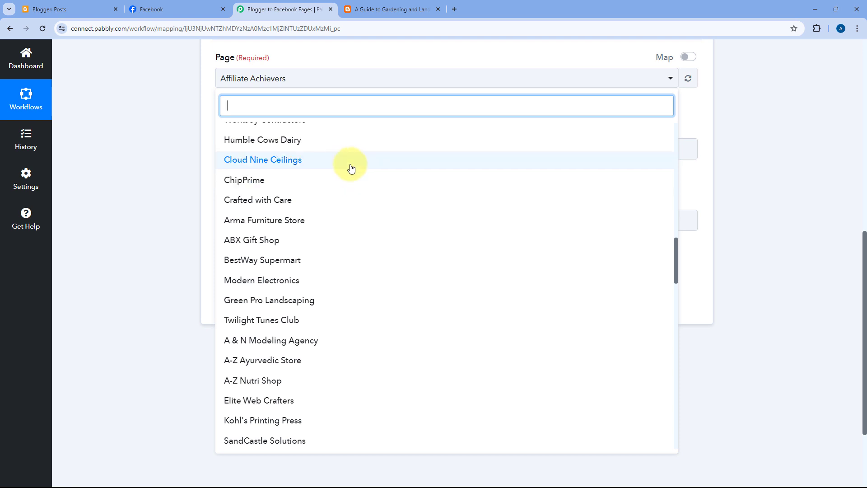
pyautogui.scroll(1, 351, 168)
# Copy the page name from Facebook, then filter the page choices by "Gr" and select Green Pro Landscaping
pyautogui.click(188, 9)
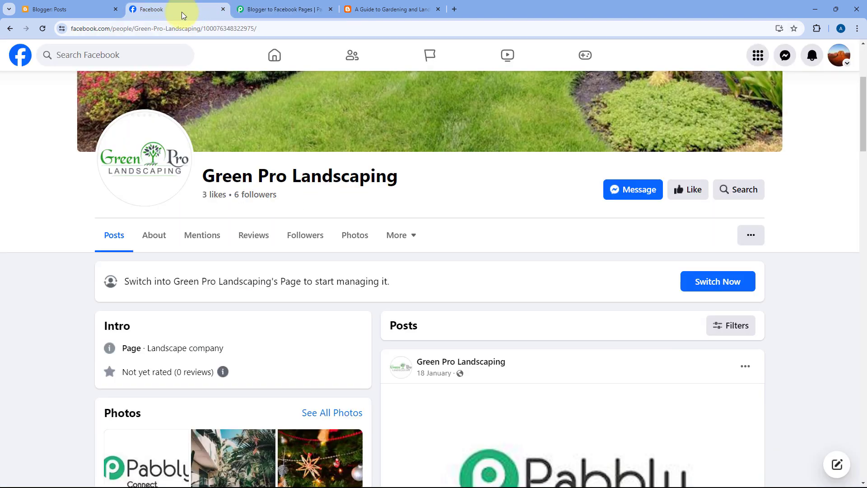
pyautogui.moveTo(201, 179); pyautogui.dragTo(415, 178)
pyautogui.hotkey('ctrl', 'c')
pyautogui.click(285, 9)
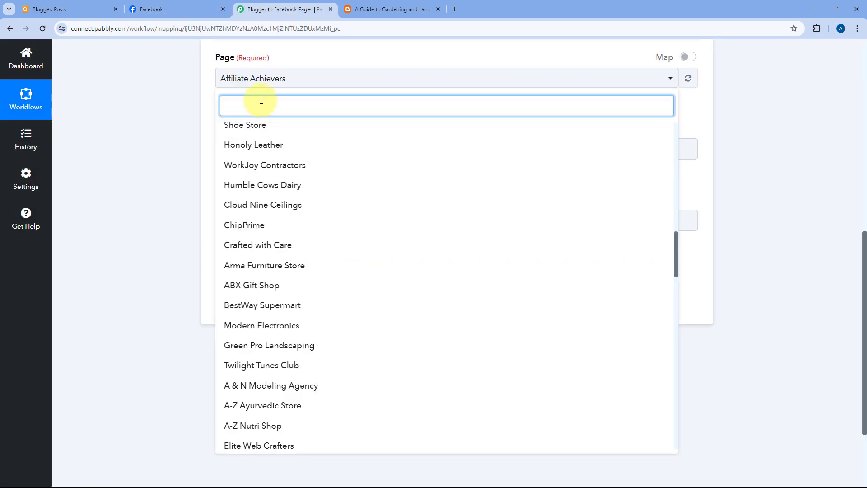
pyautogui.write('Gr')
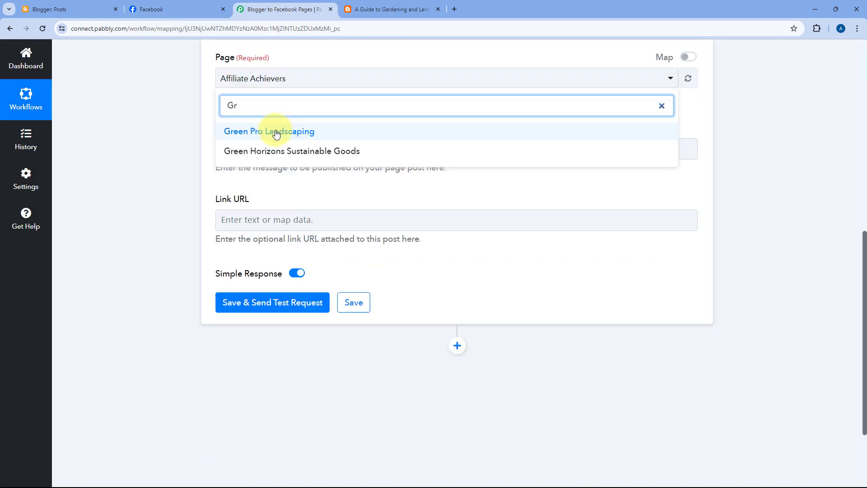
pyautogui.click(277, 132)
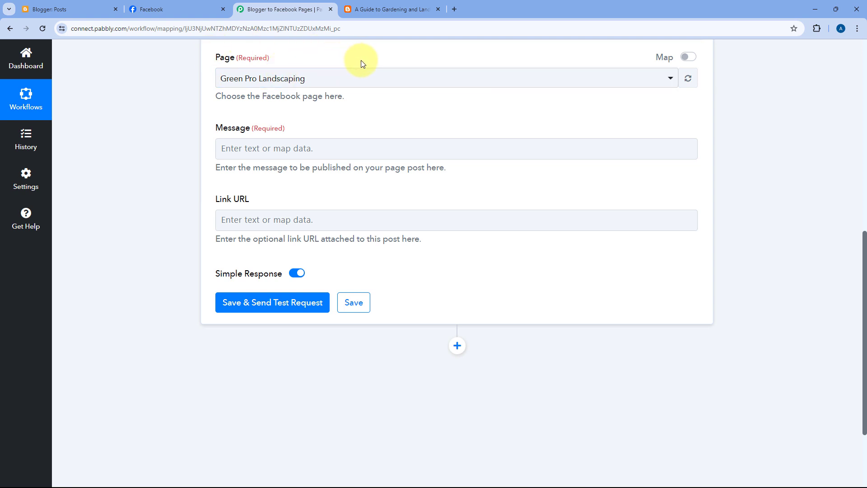
# Write the post message as "Hello Everyone," followed by a blank line and "Here is our new blog post on"
pyautogui.scroll(-1, 289, 94)
pyautogui.scroll(1, 223, 140)
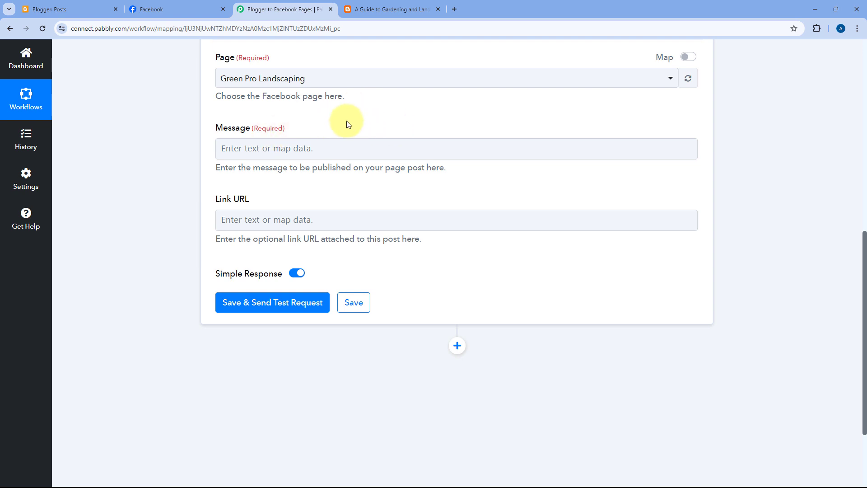
pyautogui.click(288, 149)
pyautogui.write('Hello Eceryone,')
pyautogui.press('Return')
pyautogui.press('Return')
pyautogui.write('We have')
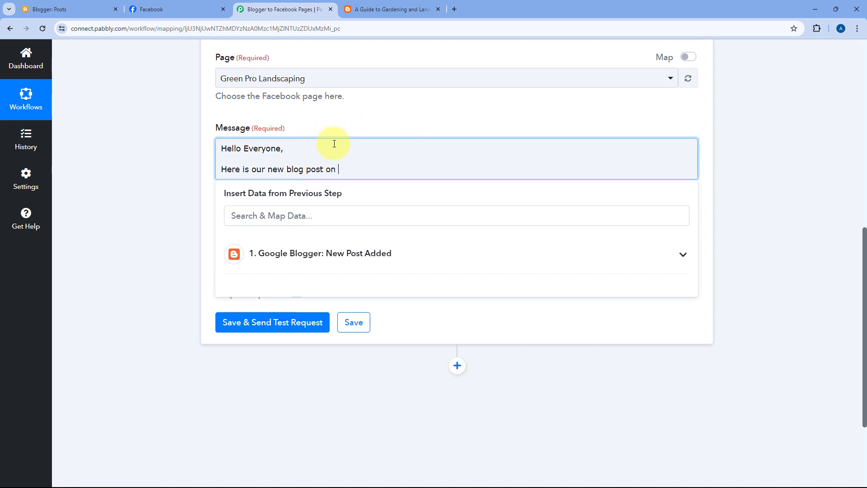
# View the published blog post and check the Title value captured in the Google Blogger trigger response
pyautogui.click(357, 5)
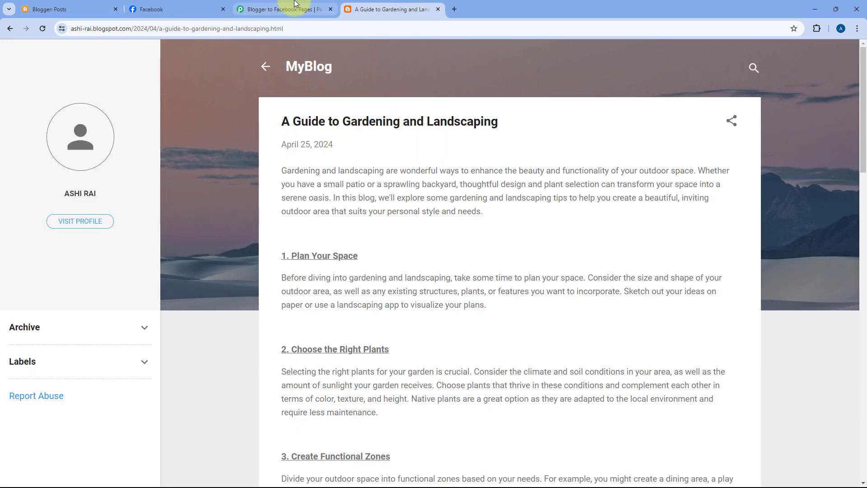
pyautogui.click(283, 9)
pyautogui.scroll(5, 164, 135)
pyautogui.scroll(10, 163, 135)
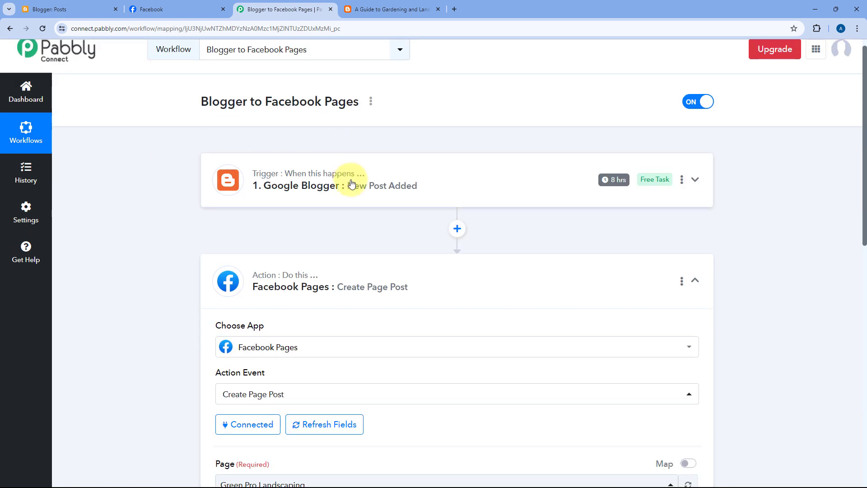
pyautogui.click(354, 178)
pyautogui.scroll(1, 172, 212)
pyautogui.scroll(-12, 158, 216)
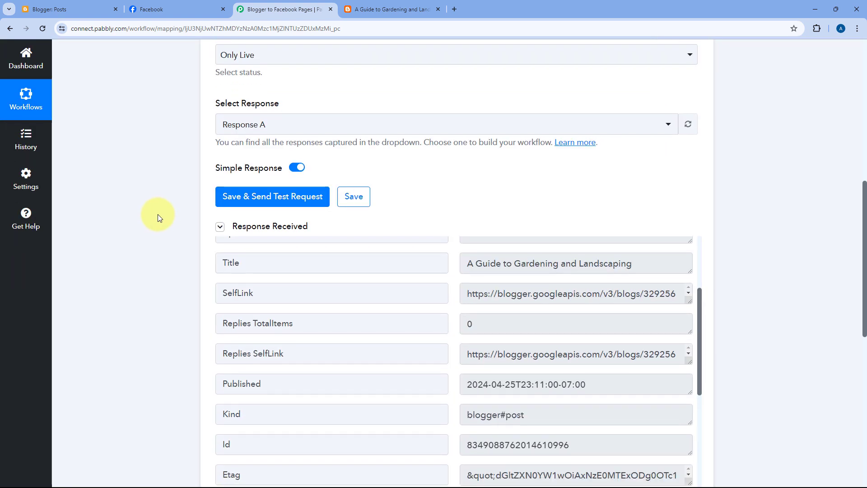
pyautogui.scroll(2, 436, 169)
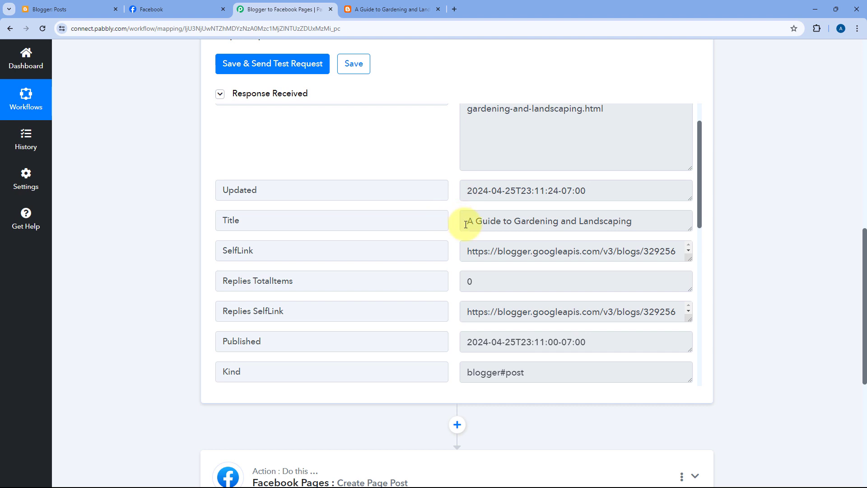
pyautogui.moveTo(466, 225); pyautogui.dragTo(635, 222)
pyautogui.click(623, 223)
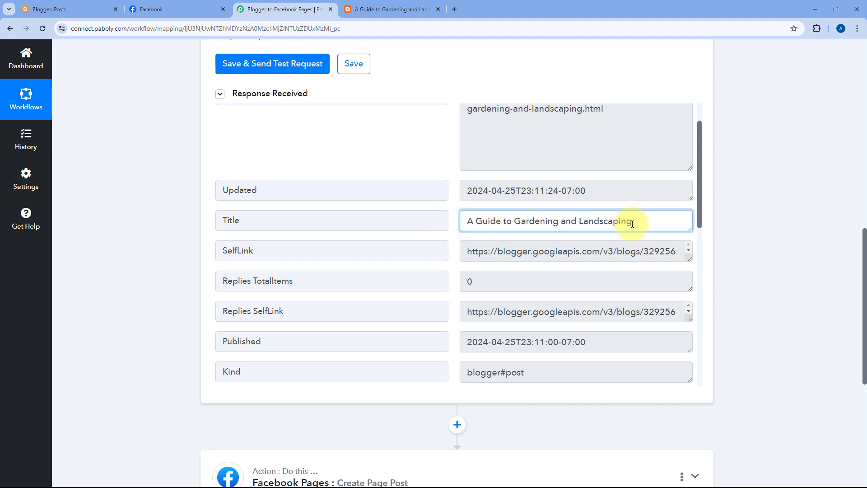
pyautogui.scroll(-6, 141, 210)
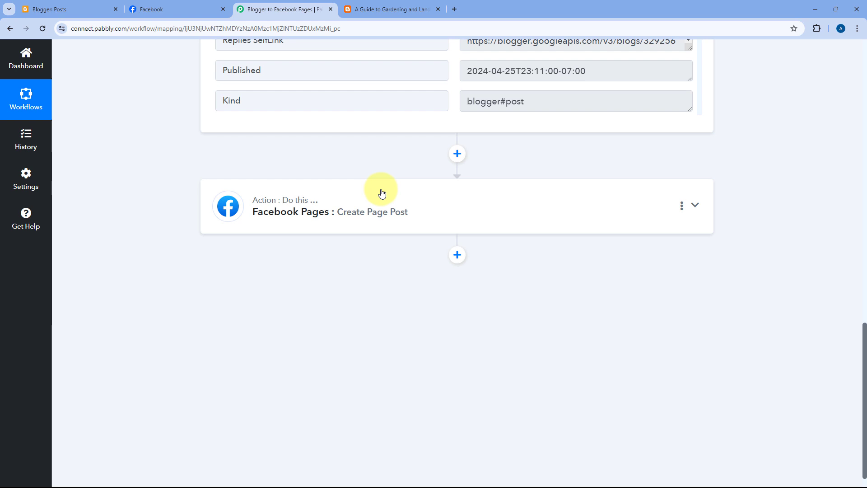
# Reopen the Facebook Pages action and map the Google Blogger Title after "Here is our new blog post on" in the message
pyautogui.click(410, 205)
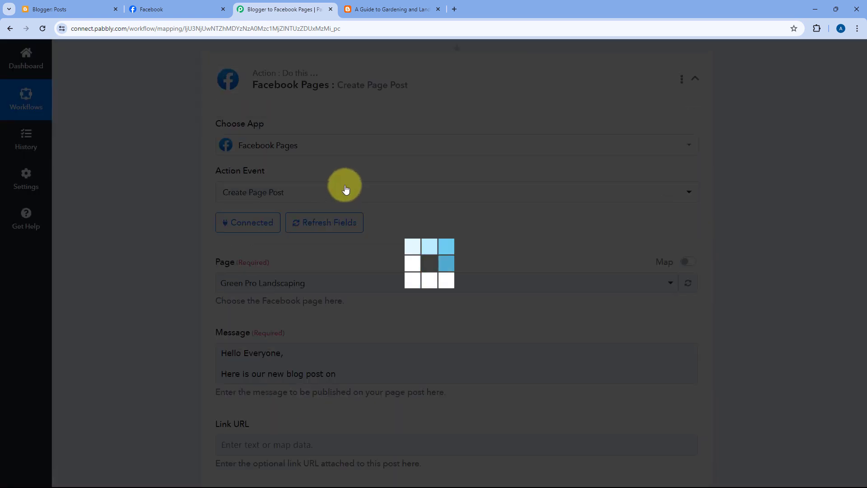
pyautogui.scroll(-7, 347, 187)
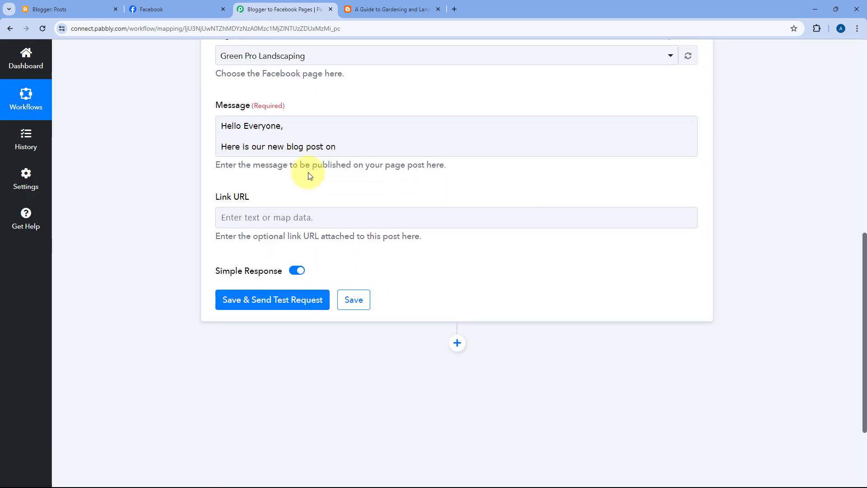
pyautogui.click(329, 126)
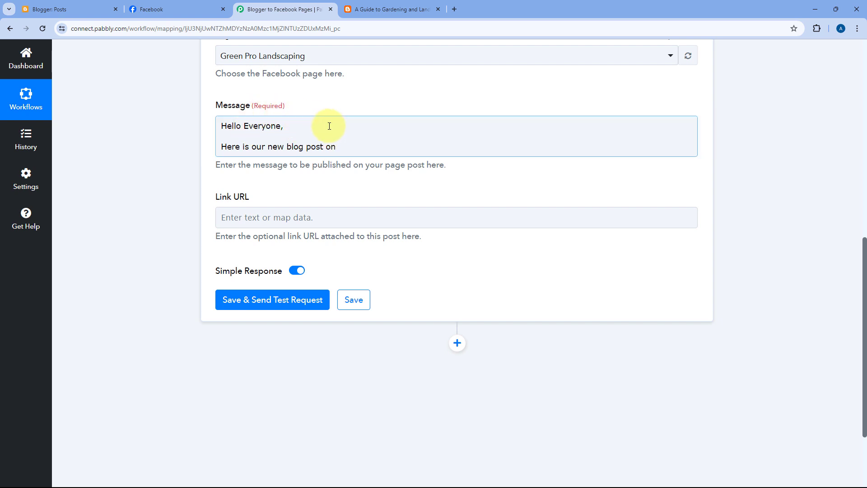
pyautogui.click(340, 147)
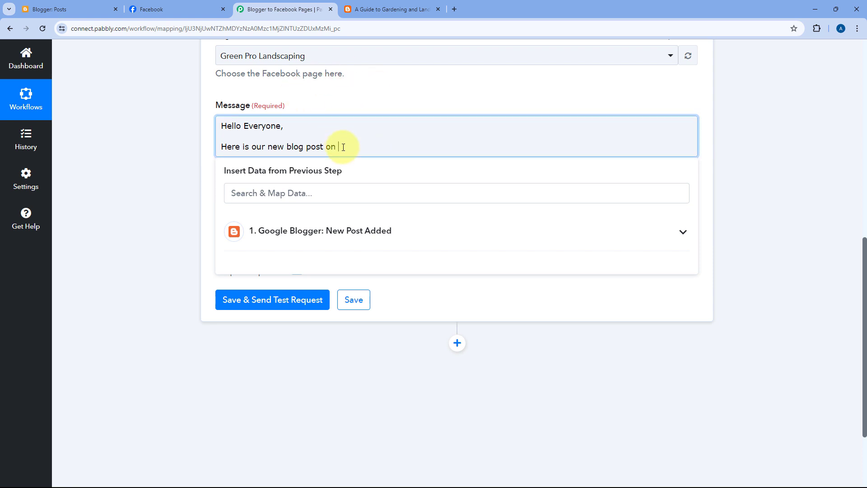
pyautogui.click(348, 233)
pyautogui.scroll(-1, 341, 270)
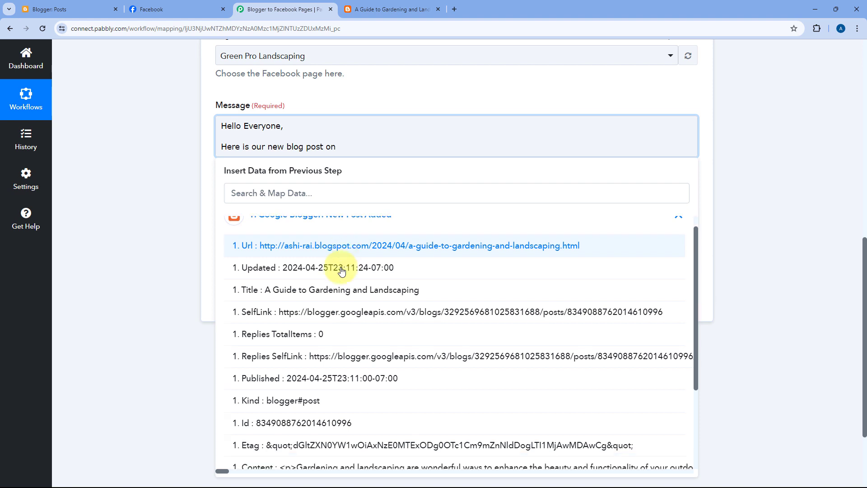
pyautogui.scroll(-3, 342, 270)
pyautogui.scroll(4, 366, 314)
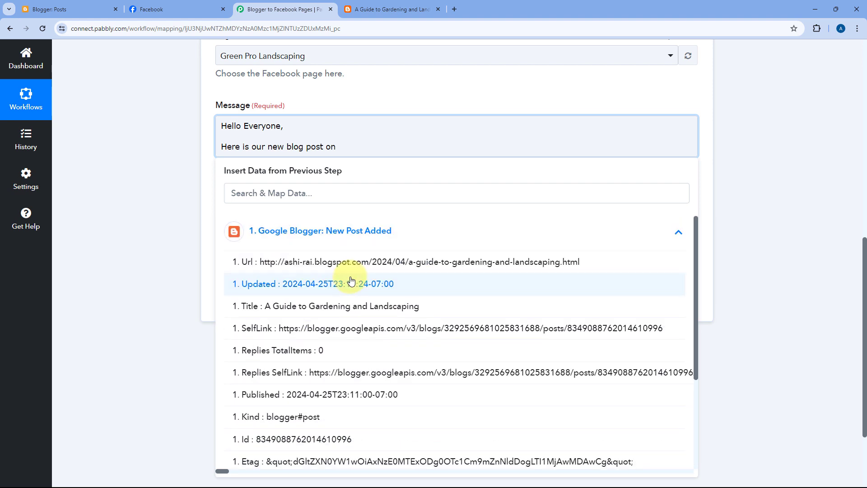
pyautogui.scroll(-3, 335, 263)
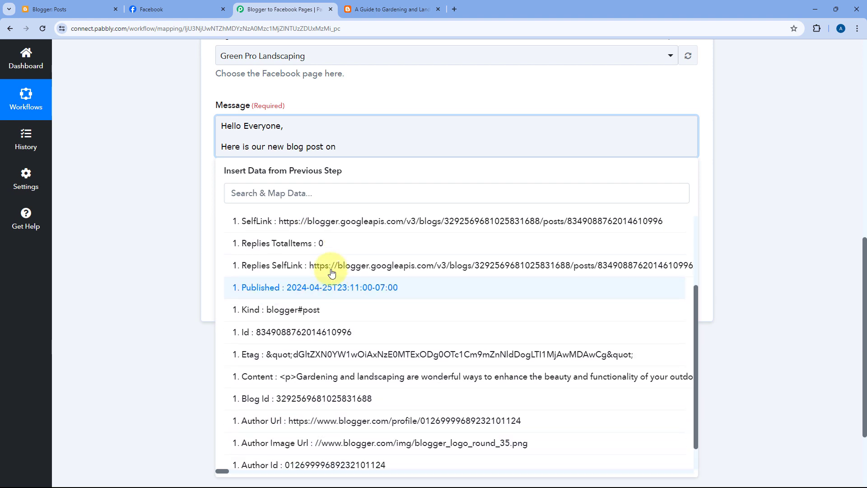
pyautogui.scroll(1, 317, 269)
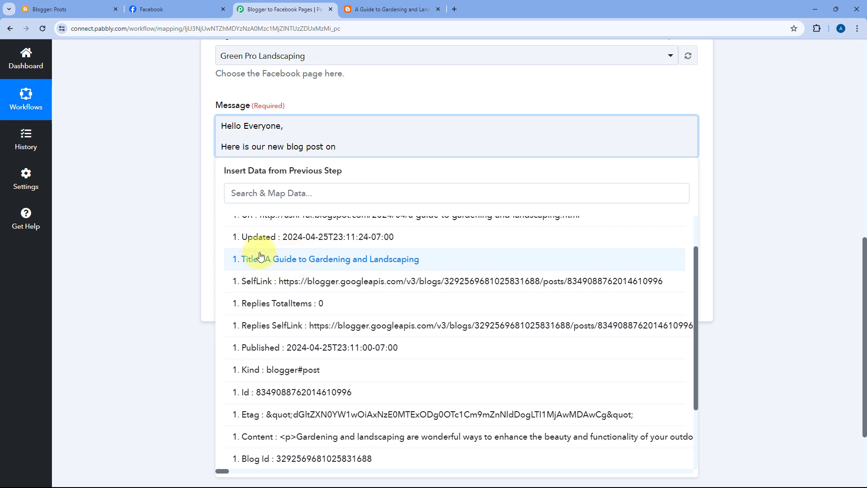
pyautogui.click(293, 261)
pyautogui.click(441, 97)
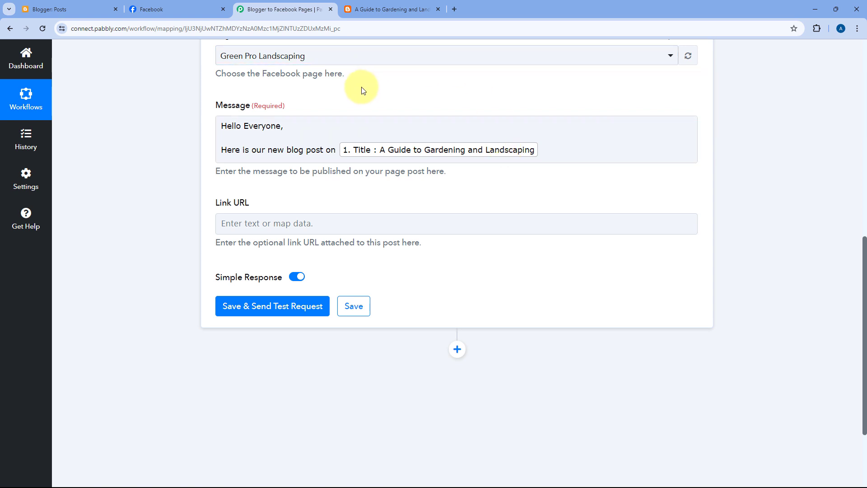
# Glance at the Facebook page, then add a period after the mapped Title in the message
pyautogui.click(176, 9)
pyautogui.click(276, 6)
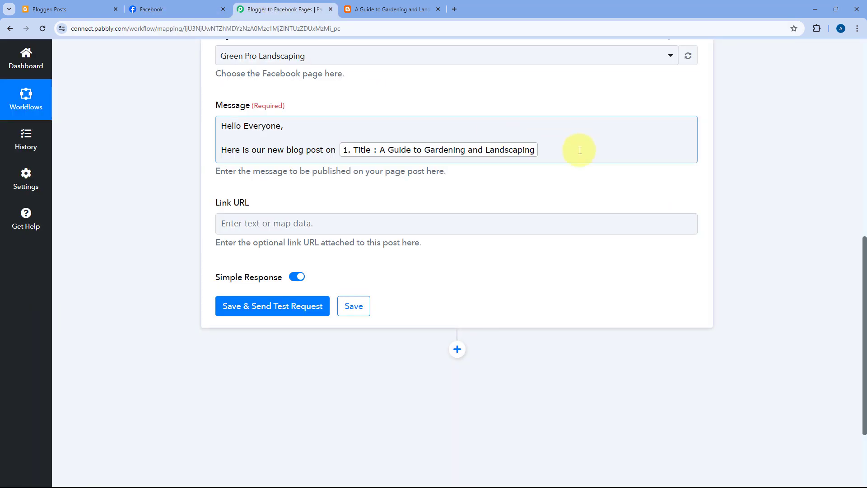
pyautogui.click(563, 148)
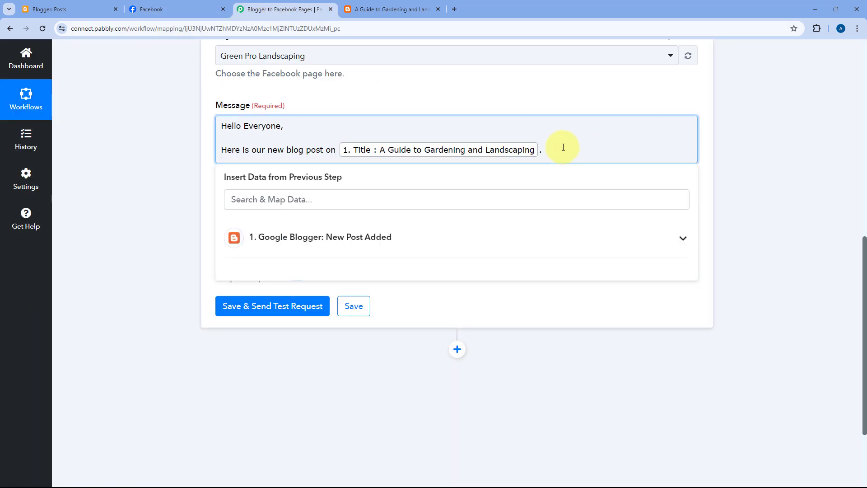
pyautogui.press('Return')
pyautogui.press('BackSpace')
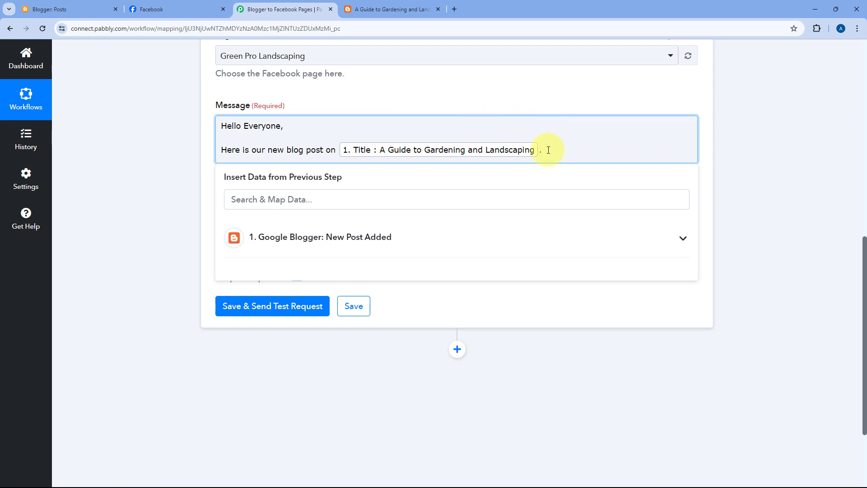
# Add a blank line below the message's title sentence and map the Google Blogger Content value there
pyautogui.click(384, 237)
pyautogui.scroll(-3, 386, 316)
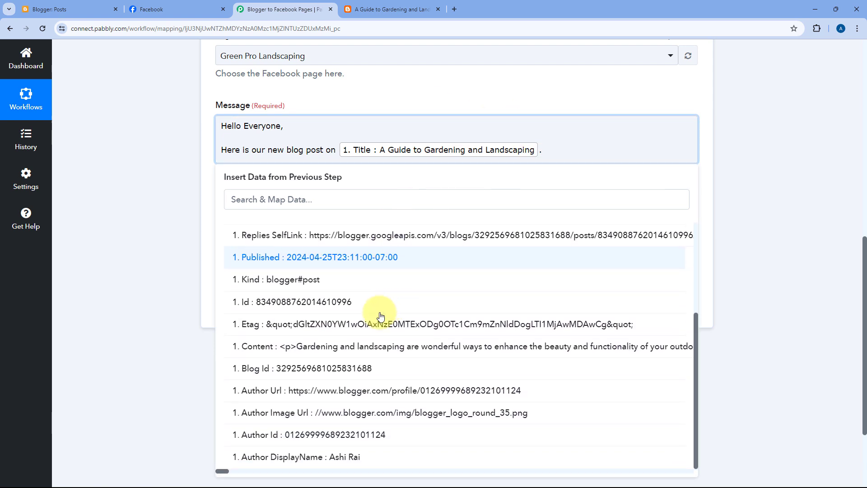
pyautogui.click(545, 156)
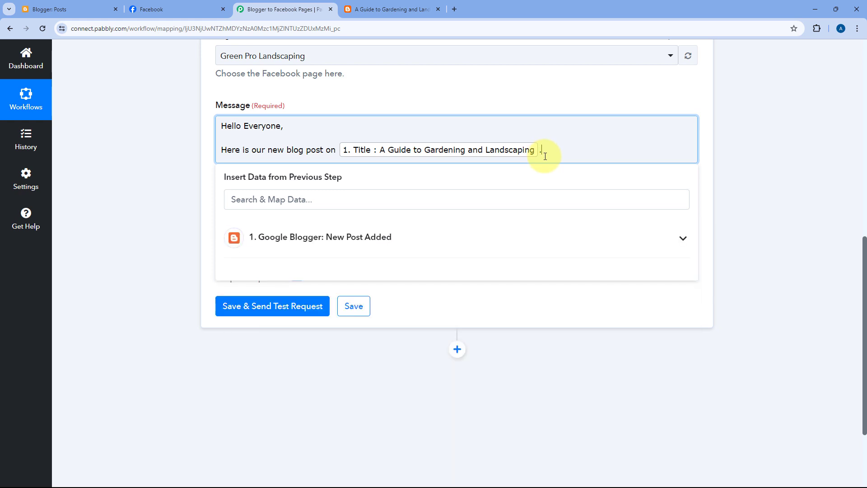
pyautogui.press('Return')
pyautogui.press('Return')
pyautogui.click(321, 257)
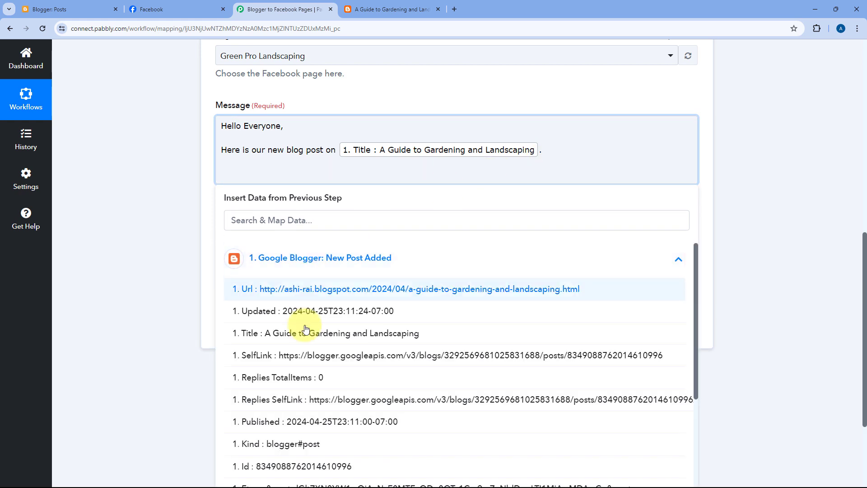
pyautogui.scroll(-3, 357, 326)
pyautogui.click(290, 414)
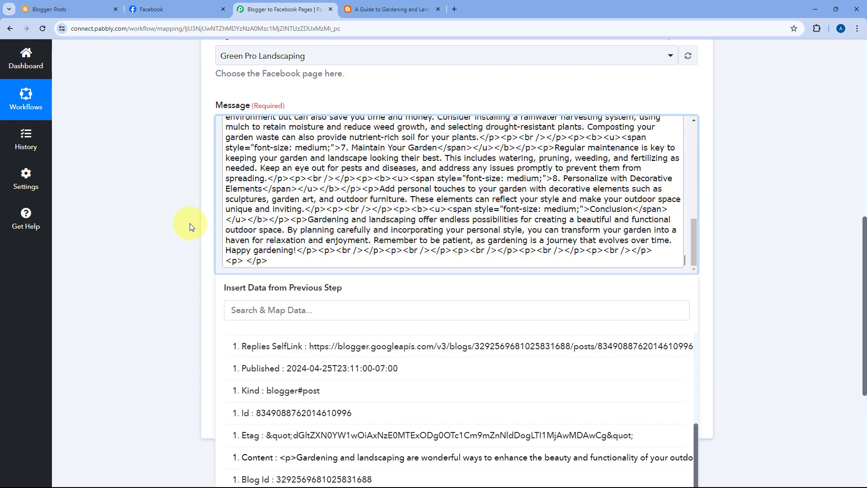
# Delete the mapped Content value and the empty lines below the title sentence from the Facebook post message
pyautogui.click(190, 223)
pyautogui.scroll(15, 386, 209)
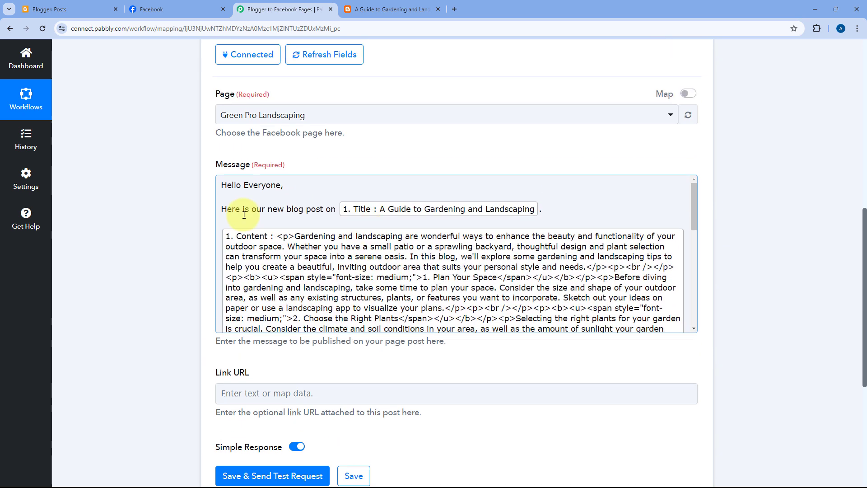
pyautogui.scroll(-2, 312, 194)
pyautogui.click(372, 212)
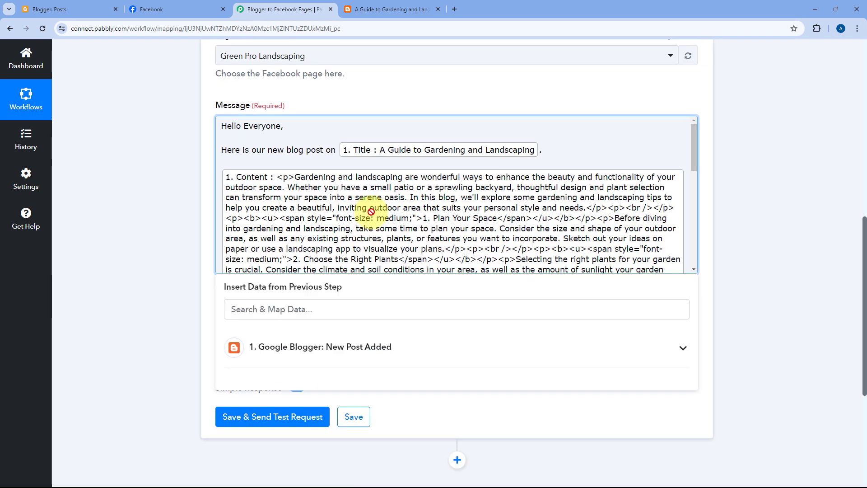
pyautogui.press('BackSpace')
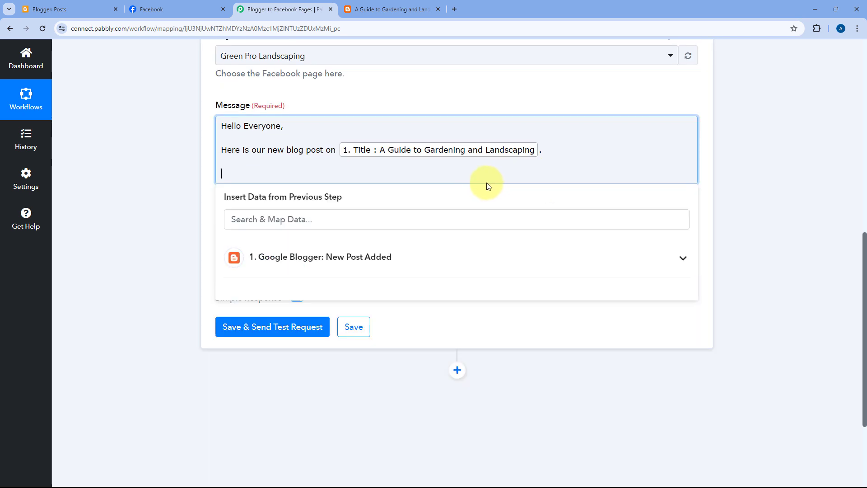
pyautogui.press('BackSpace')
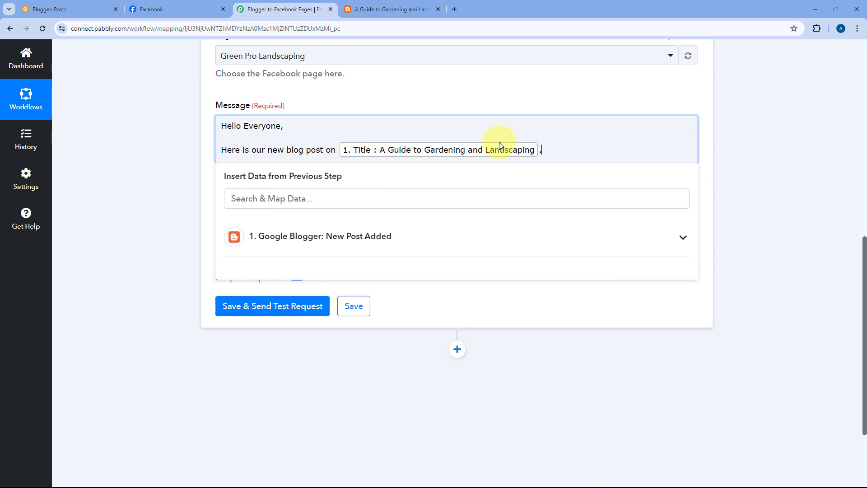
pyautogui.click(480, 99)
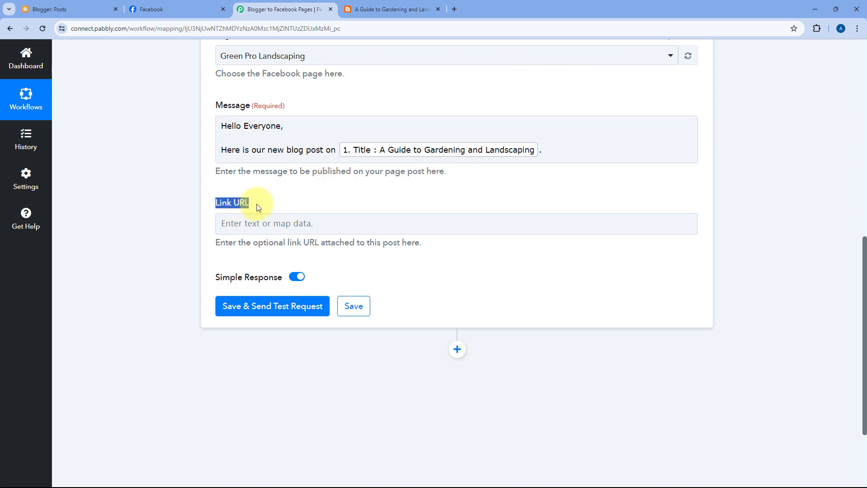
# Map the Url value from the Google Blogger trigger into the Link URL field
pyautogui.click(254, 223)
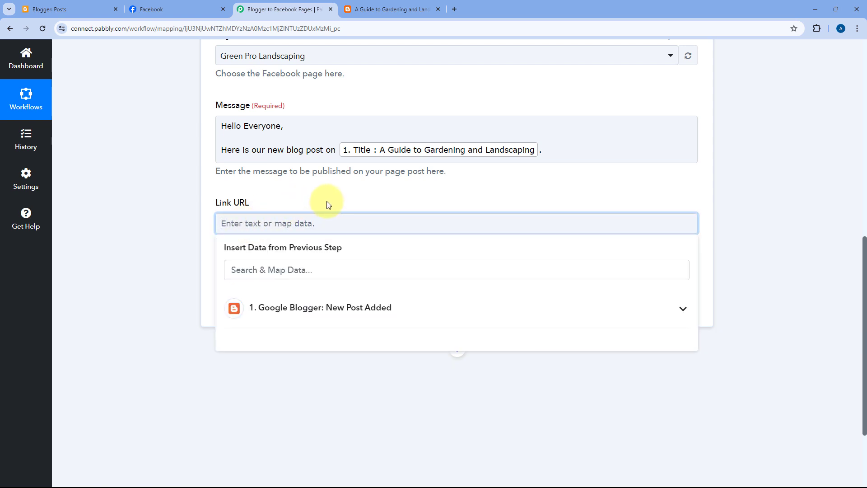
pyautogui.scroll(-2, 370, 219)
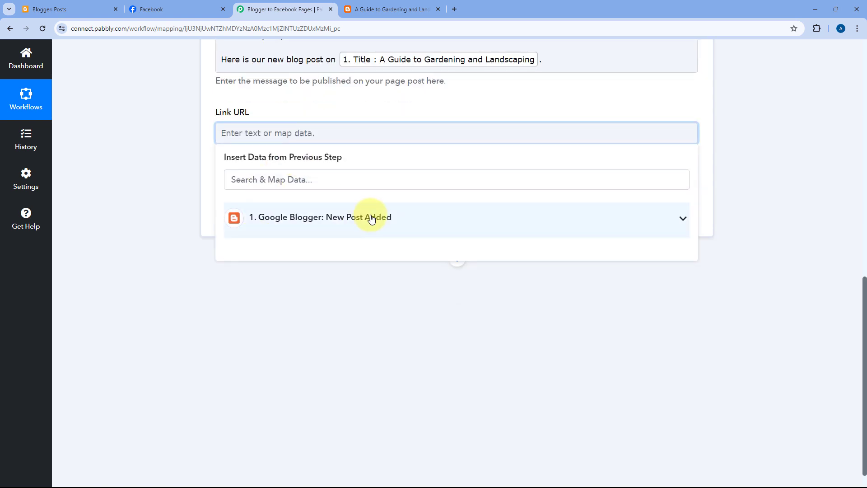
pyautogui.click(371, 219)
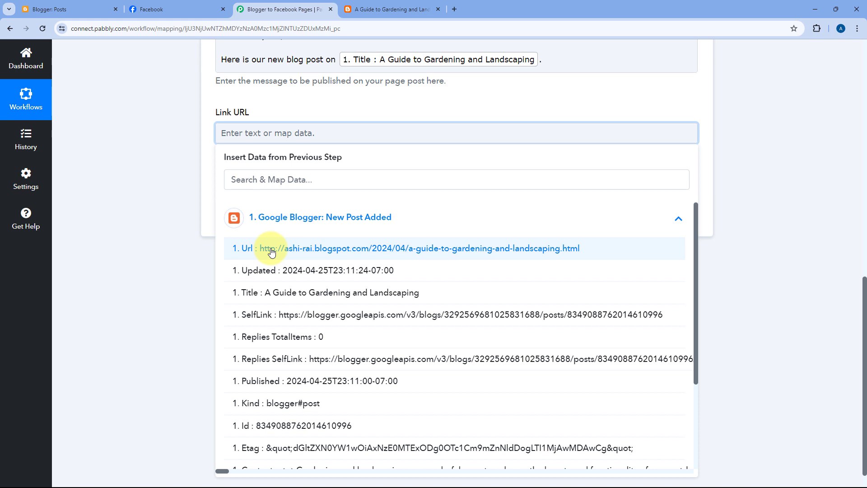
pyautogui.click(307, 250)
pyautogui.click(309, 107)
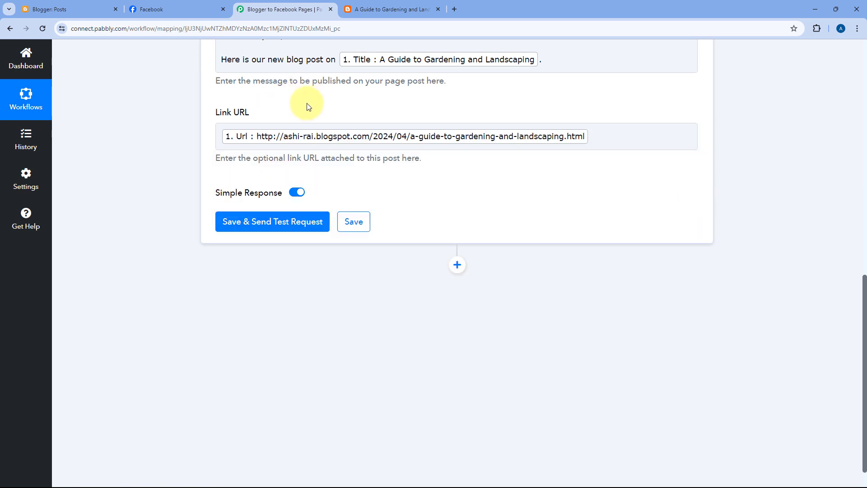
# Save the Facebook Pages action with a test request and review the response against the mapped fields
pyautogui.scroll(2, 324, 118)
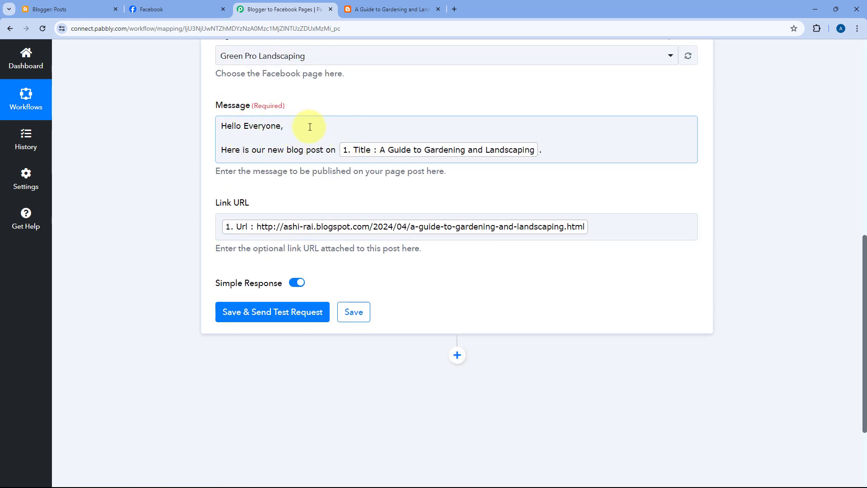
pyautogui.scroll(-1, 271, 181)
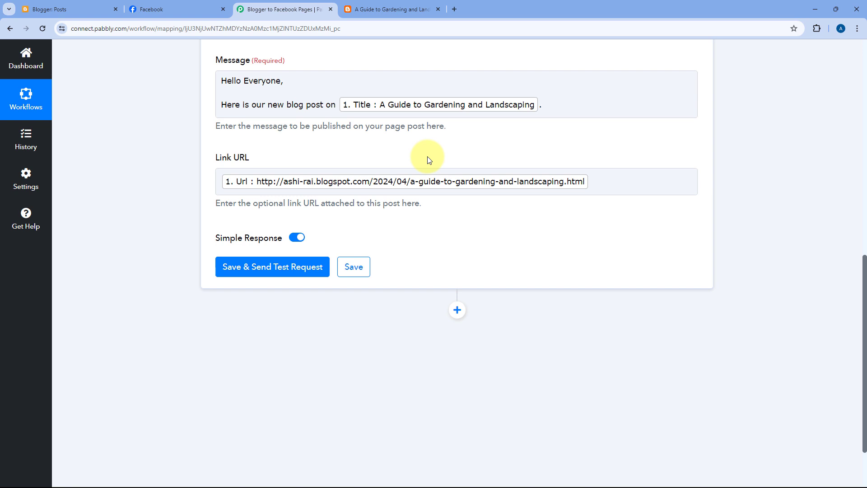
pyautogui.scroll(-2, 426, 161)
pyautogui.click(281, 190)
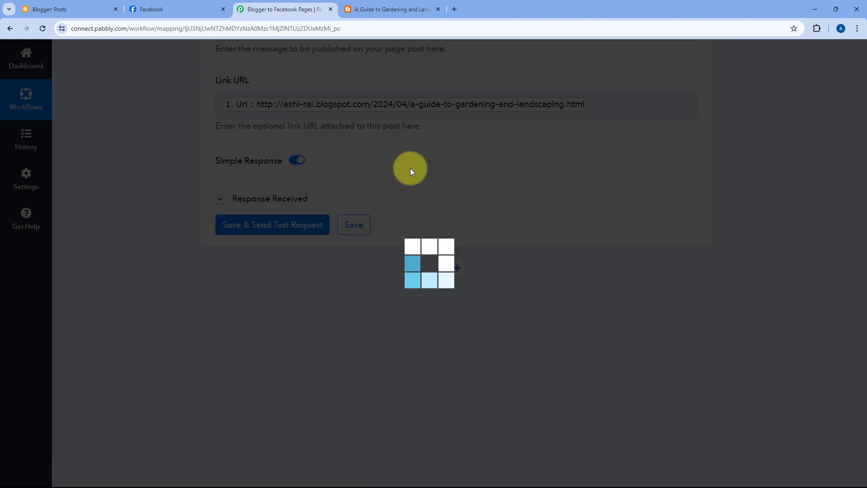
pyautogui.scroll(-1, 450, 233)
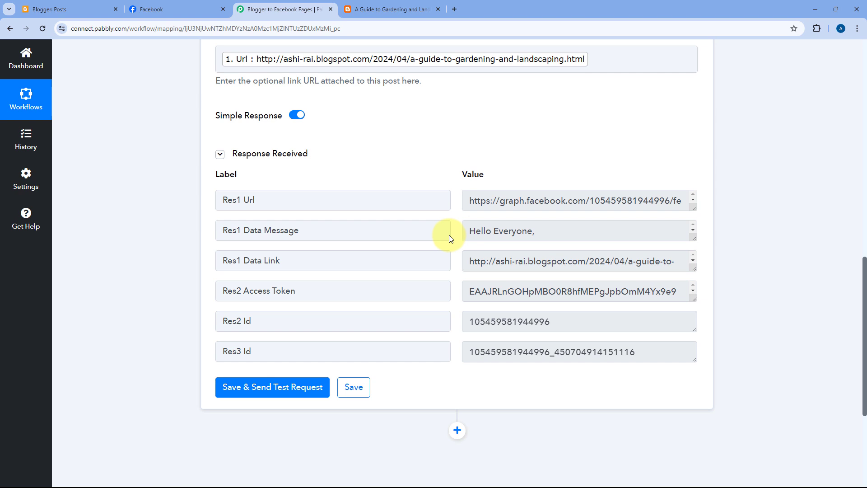
pyautogui.scroll(3, 445, 221)
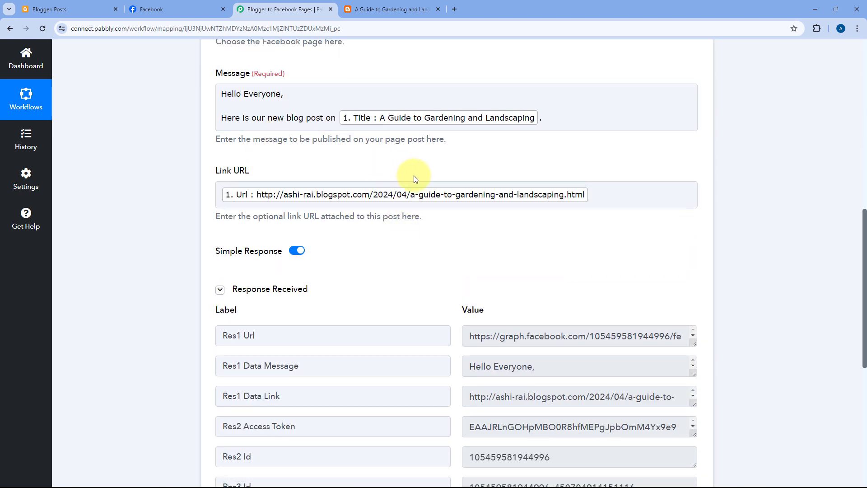
pyautogui.scroll(3, 330, 74)
pyautogui.scroll(-1, 271, 158)
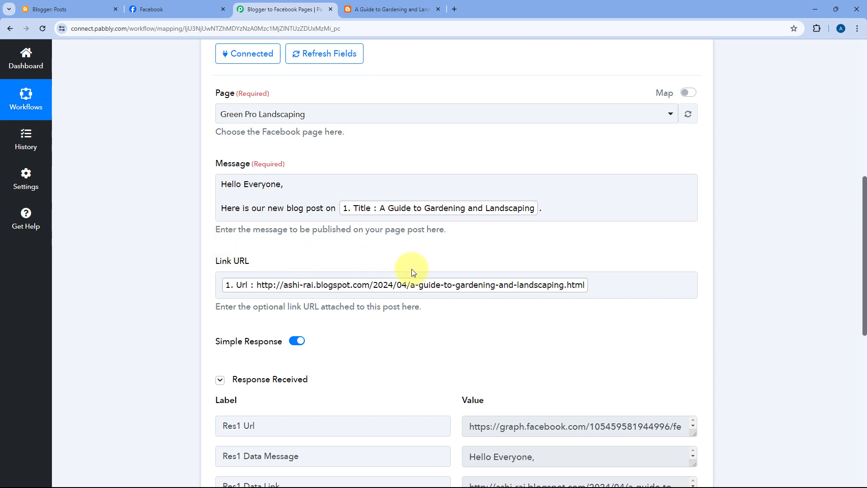
# Switch to Facebook, reload the Green Pro Landscaping page and read the newest post's message
pyautogui.click(172, 9)
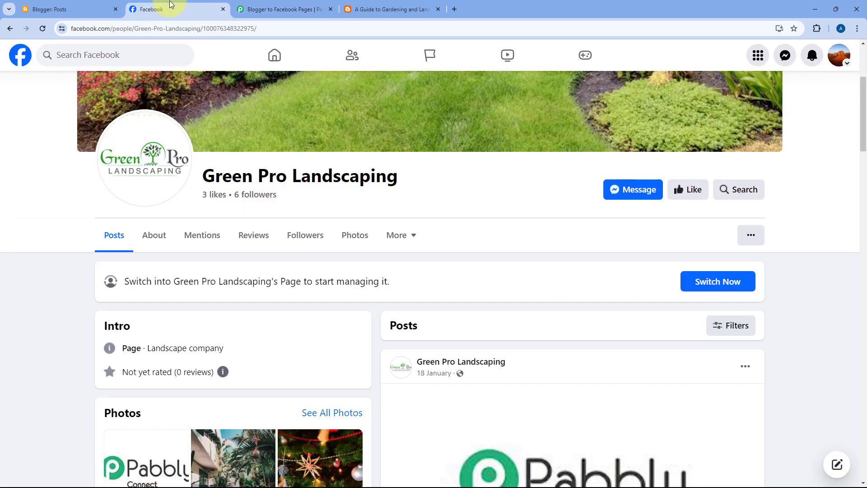
pyautogui.click(42, 29)
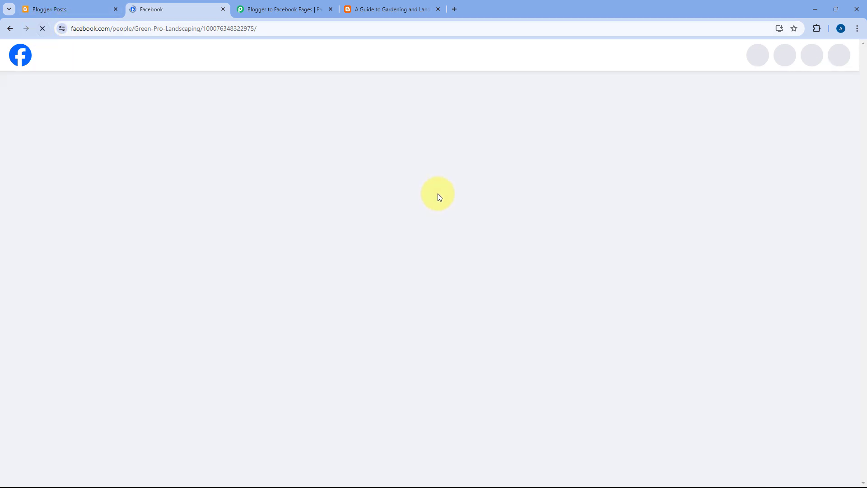
pyautogui.scroll(-6, 438, 204)
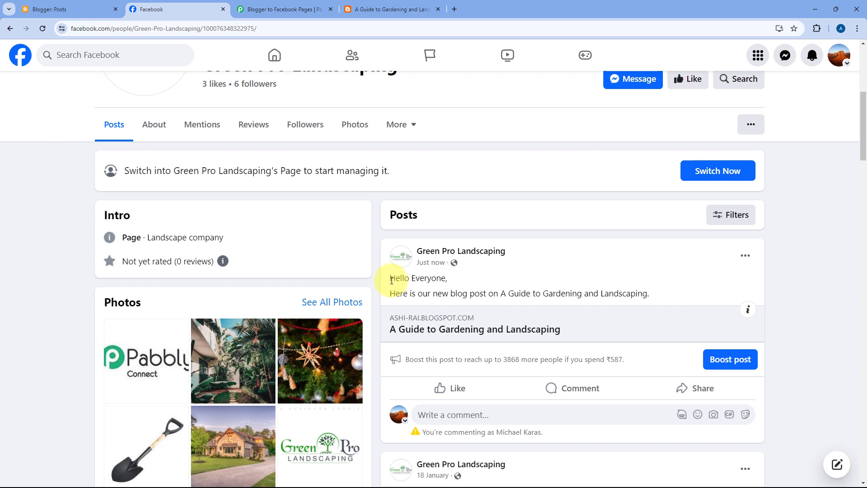
pyautogui.moveTo(391, 279); pyautogui.dragTo(450, 283)
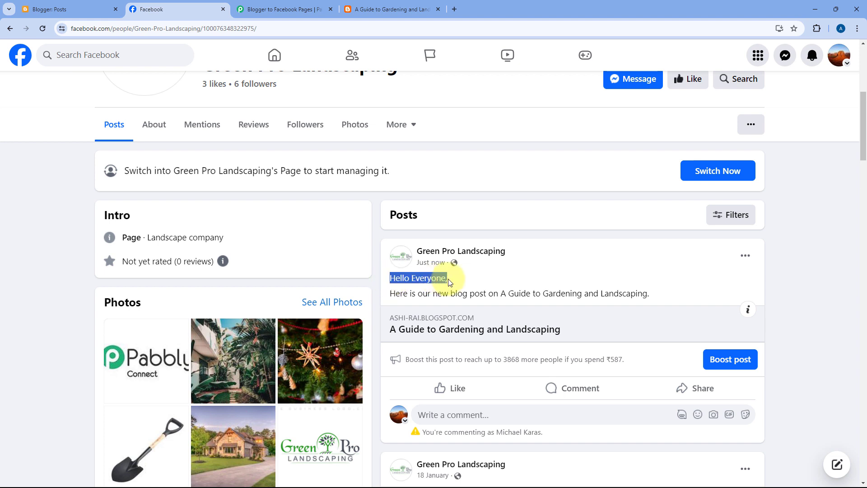
pyautogui.moveTo(390, 294); pyautogui.dragTo(632, 291)
pyautogui.click(585, 288)
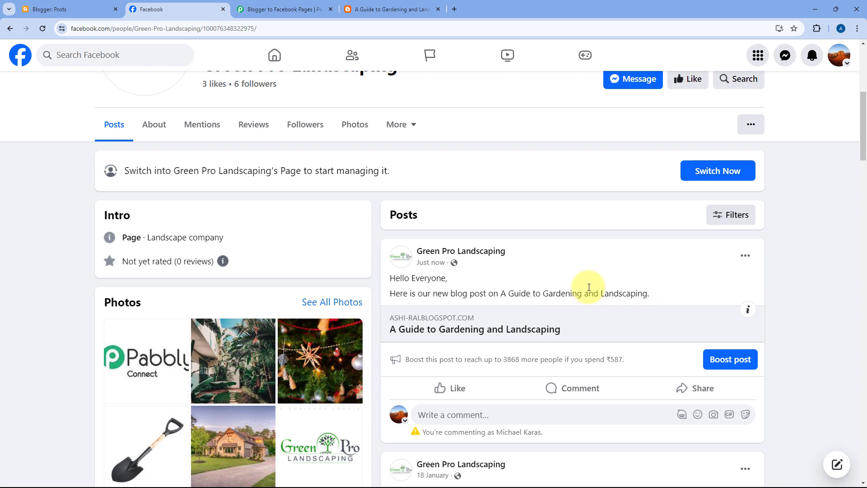
pyautogui.moveTo(390, 279); pyautogui.dragTo(499, 293)
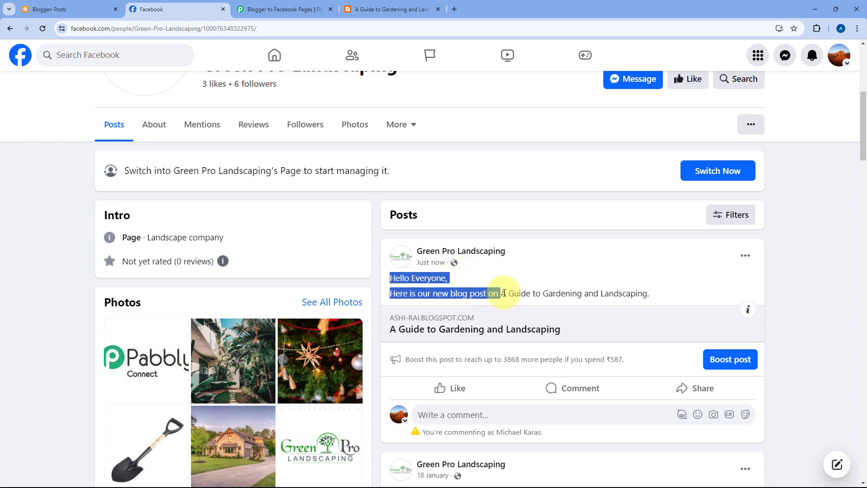
# Compare the message set up in Pabbly Connect with the title sentence of the published Facebook post
pyautogui.click(280, 9)
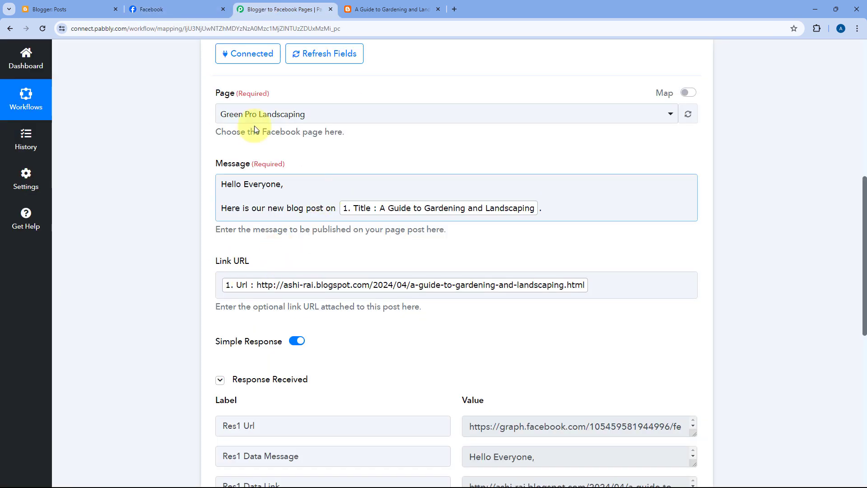
pyautogui.click(175, 9)
pyautogui.moveTo(503, 294); pyautogui.dragTo(658, 294)
pyautogui.click(665, 289)
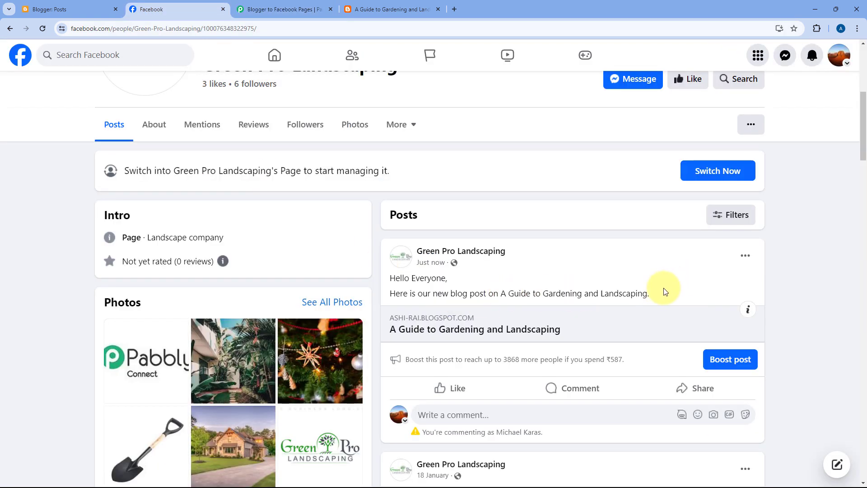
# Open the blog link attached to the new Facebook post, skim the article and close it again
pyautogui.scroll(-1, 584, 288)
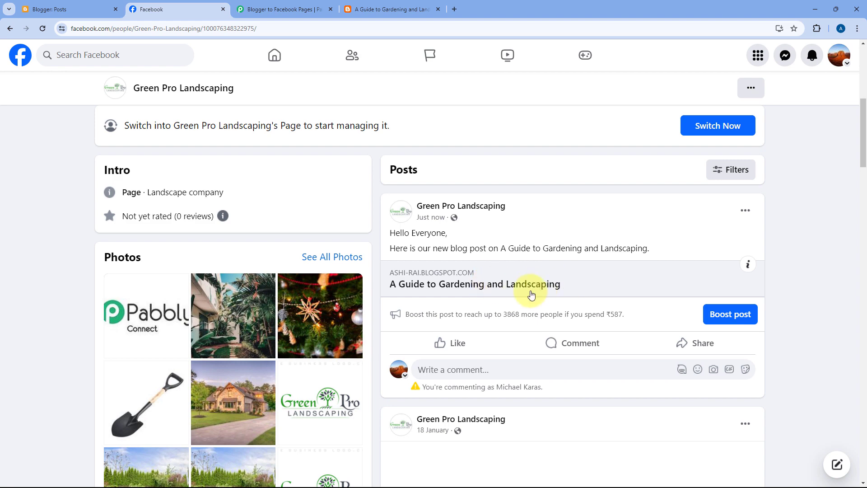
pyautogui.click(476, 286)
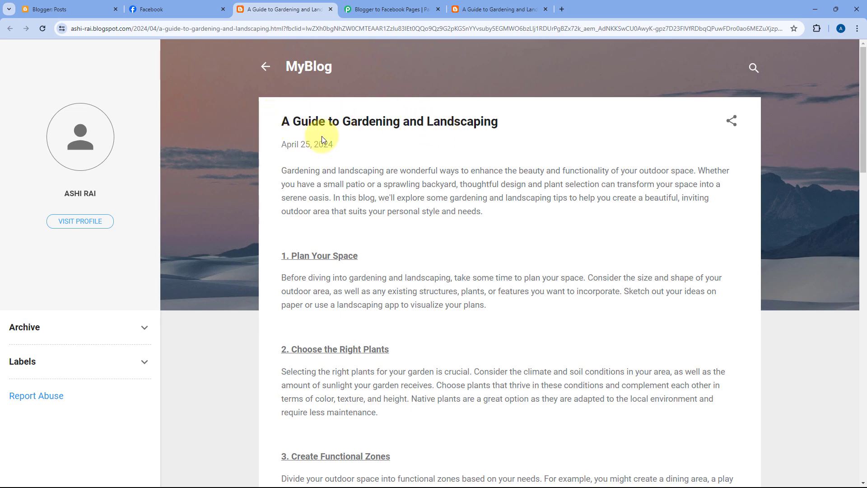
pyautogui.scroll(-1, 395, 152)
pyautogui.scroll(-5, 395, 152)
pyautogui.scroll(10, 450, 172)
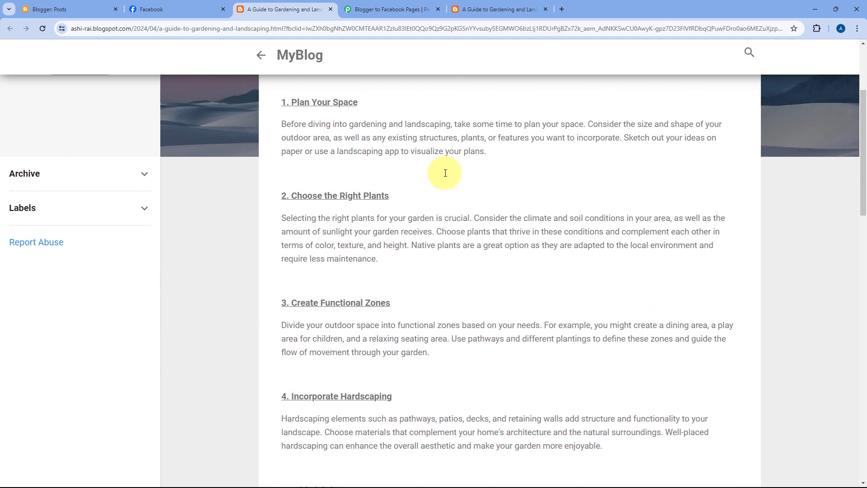
pyautogui.click(330, 9)
# Return to the Pabbly Connect workflow and collapse the Facebook Pages action to show both workflow steps
pyautogui.click(270, 9)
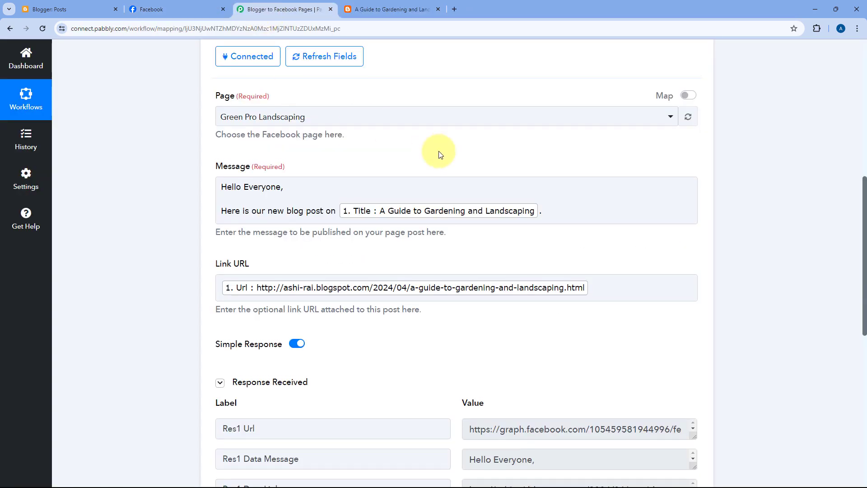
pyautogui.scroll(5, 430, 153)
pyautogui.click(422, 185)
pyautogui.scroll(3, 423, 206)
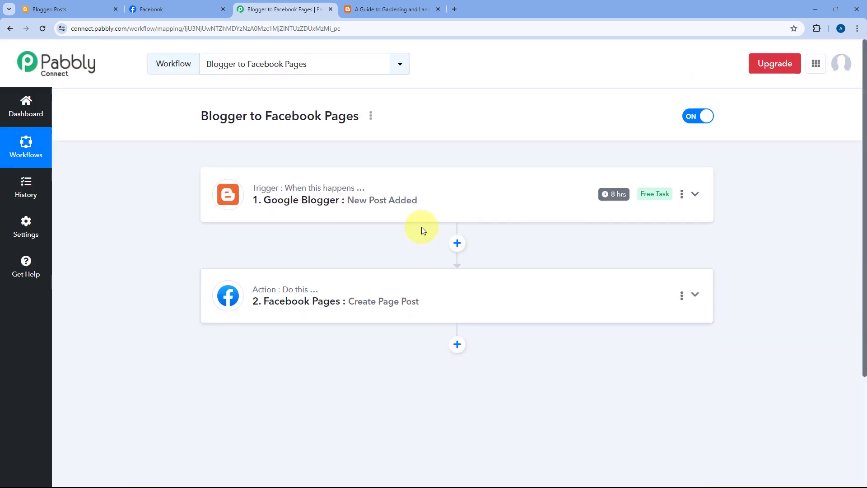